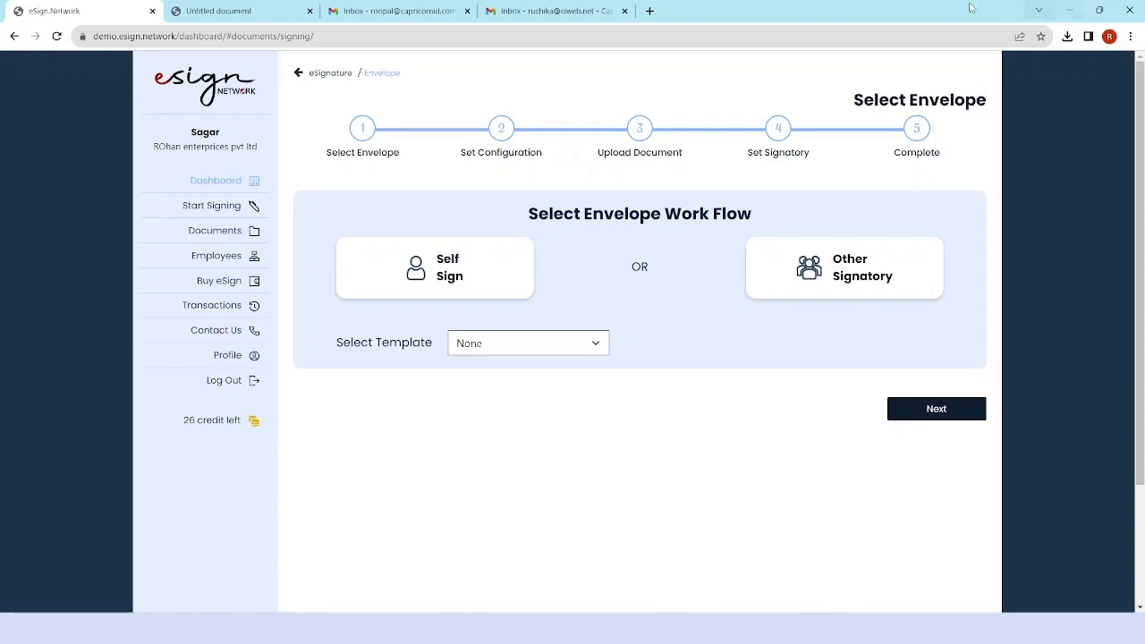
Select the Other Signatory workflow and continue to the configuration options.
{"action": "left_click", "coordinate": [893, 258]}
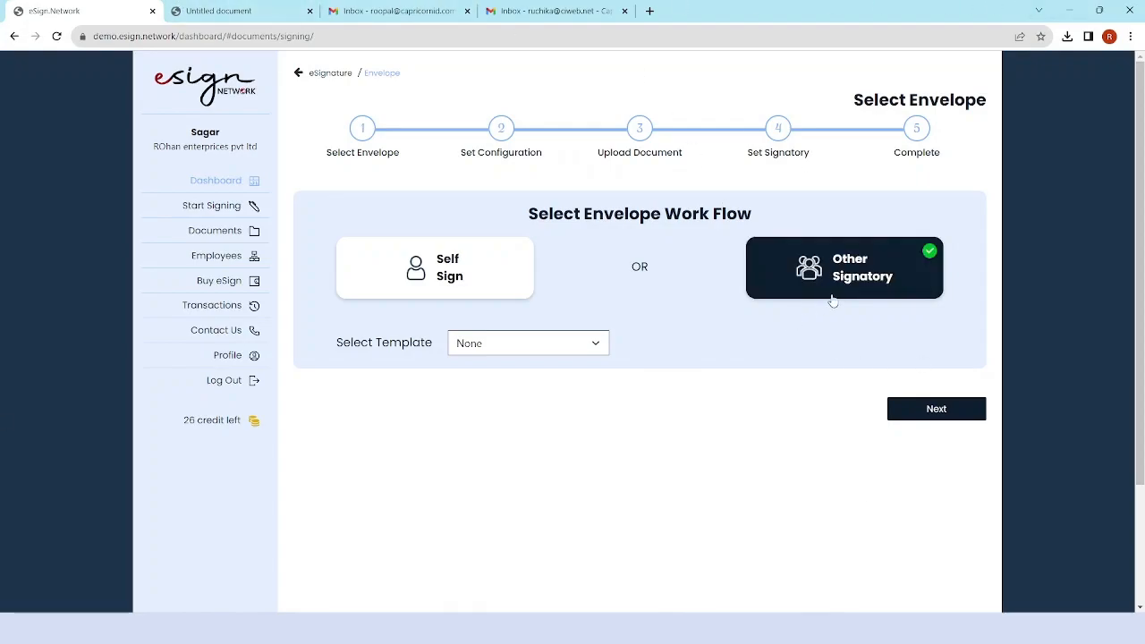
{"action": "left_click", "coordinate": [967, 408]}
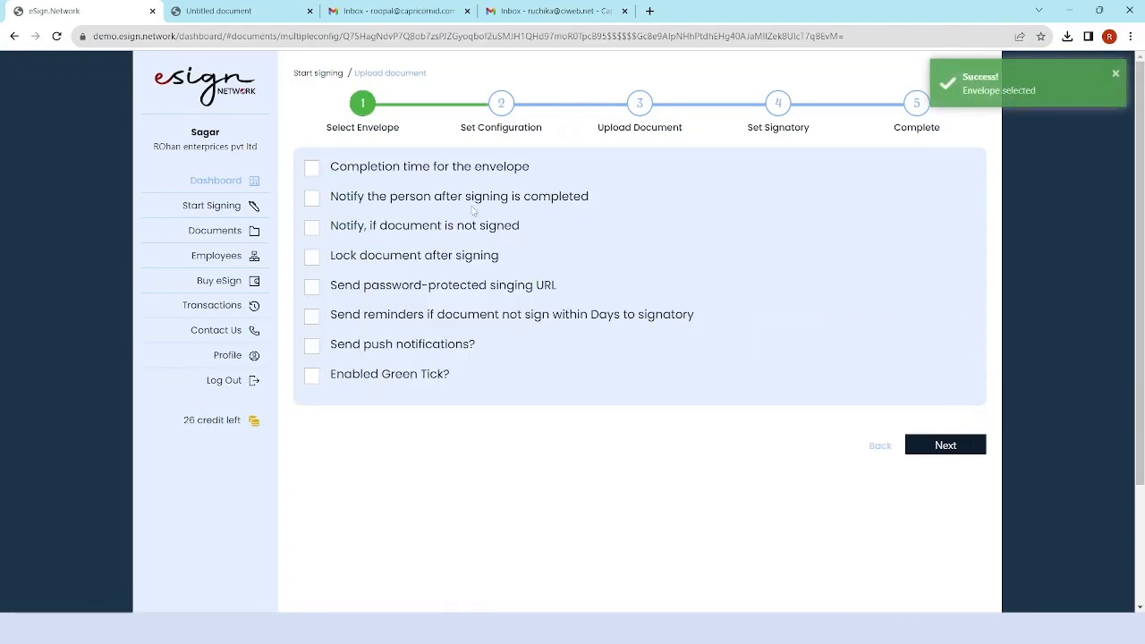
{"action": "left_click", "coordinate": [312, 170]}
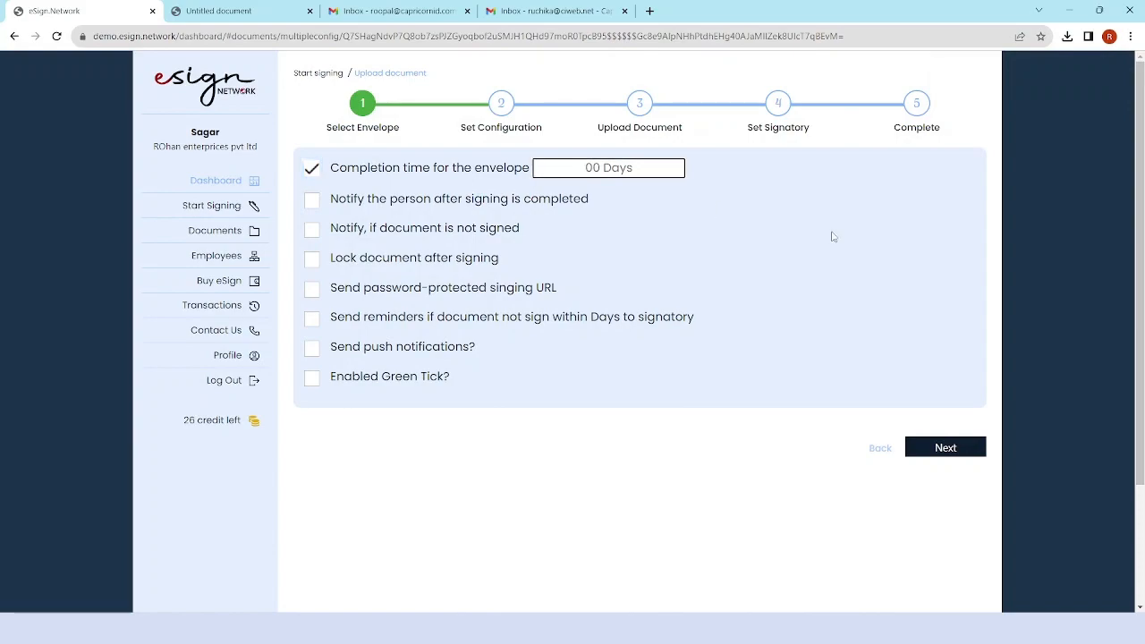
{"action": "type", "text": "2"}
{"action": "left_click", "coordinate": [311, 169]}
{"action": "left_click", "coordinate": [311, 199]}
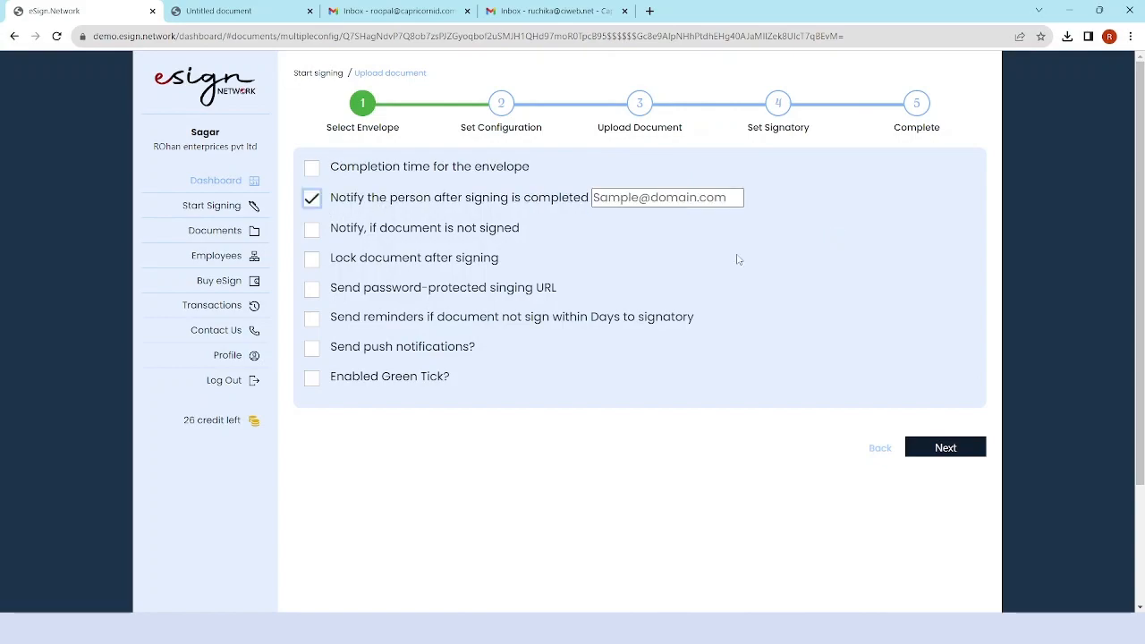
{"action": "left_click", "coordinate": [662, 197]}
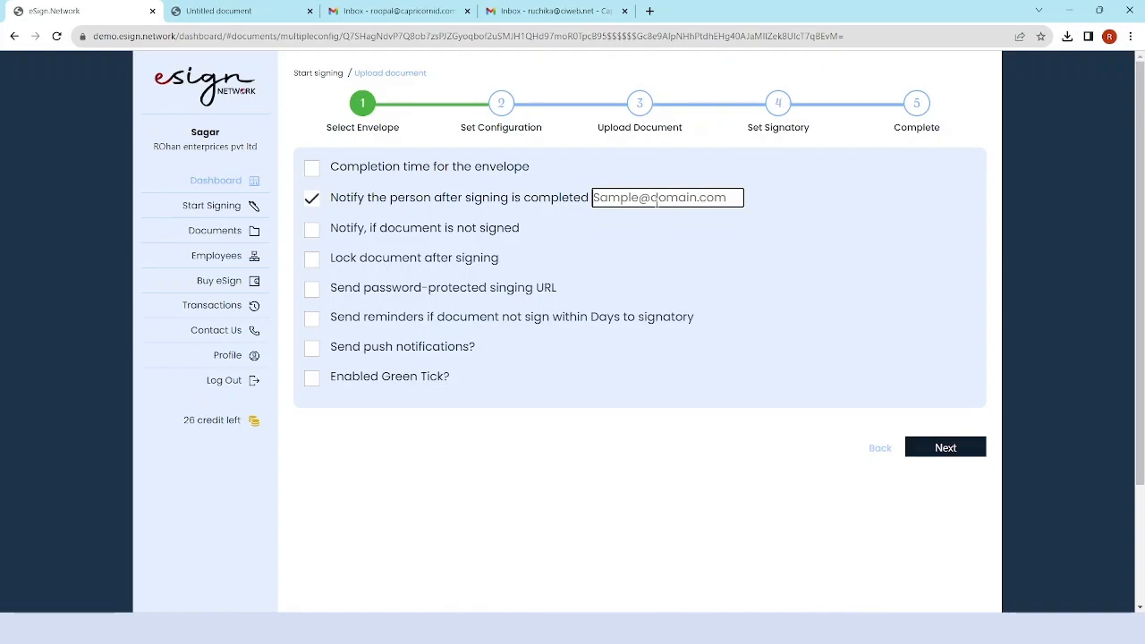
Enable only the password-protected signing URL and Green Tick options, with locking and reminders off, and save.
{"action": "left_click", "coordinate": [312, 197]}
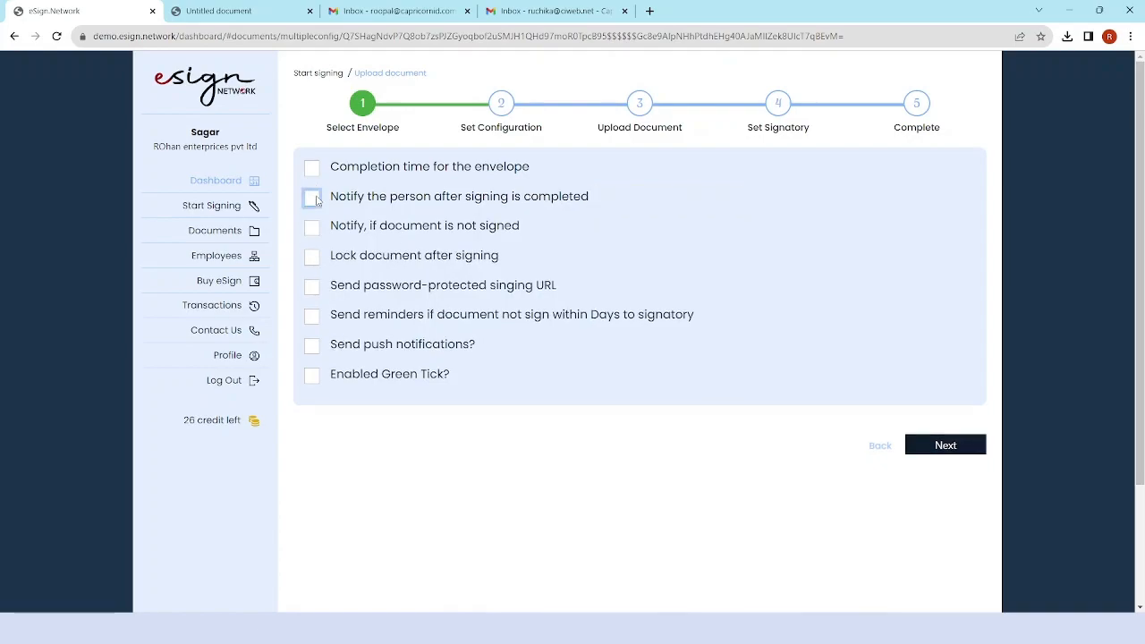
{"action": "left_click", "coordinate": [311, 227]}
{"action": "left_click", "coordinate": [555, 226]}
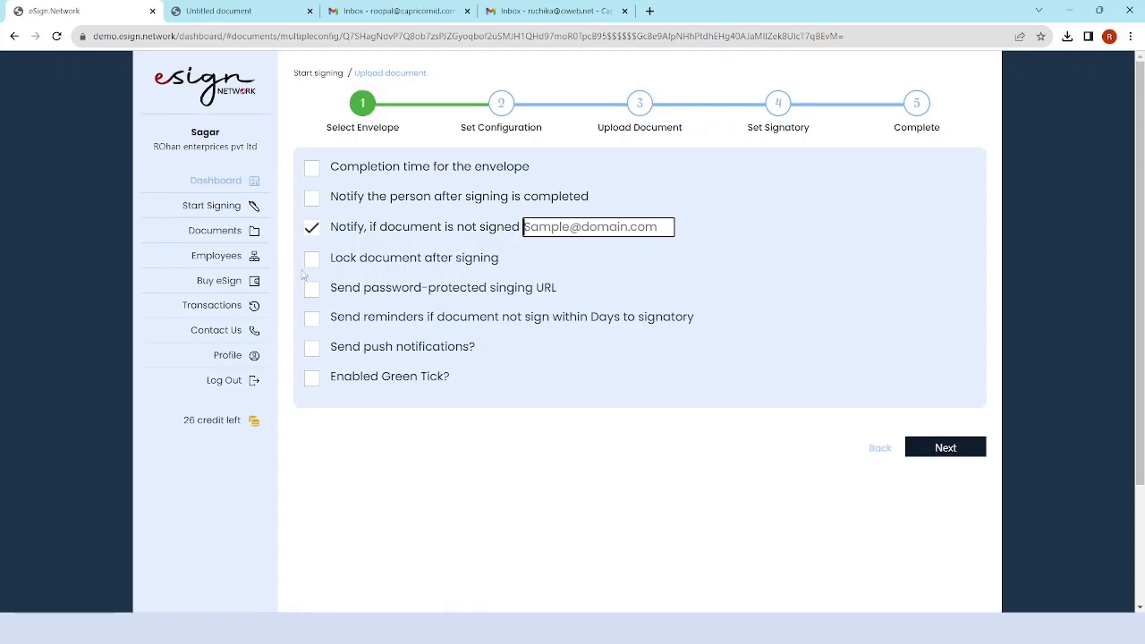
{"action": "left_click", "coordinate": [311, 258]}
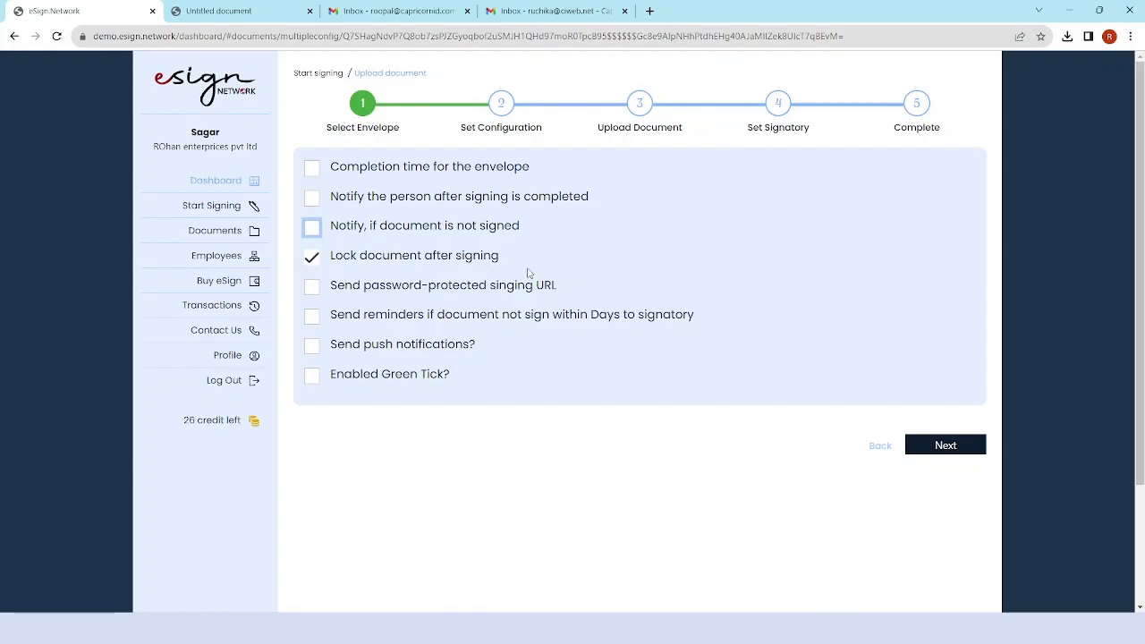
{"action": "left_click", "coordinate": [312, 259]}
{"action": "left_click", "coordinate": [312, 287]}
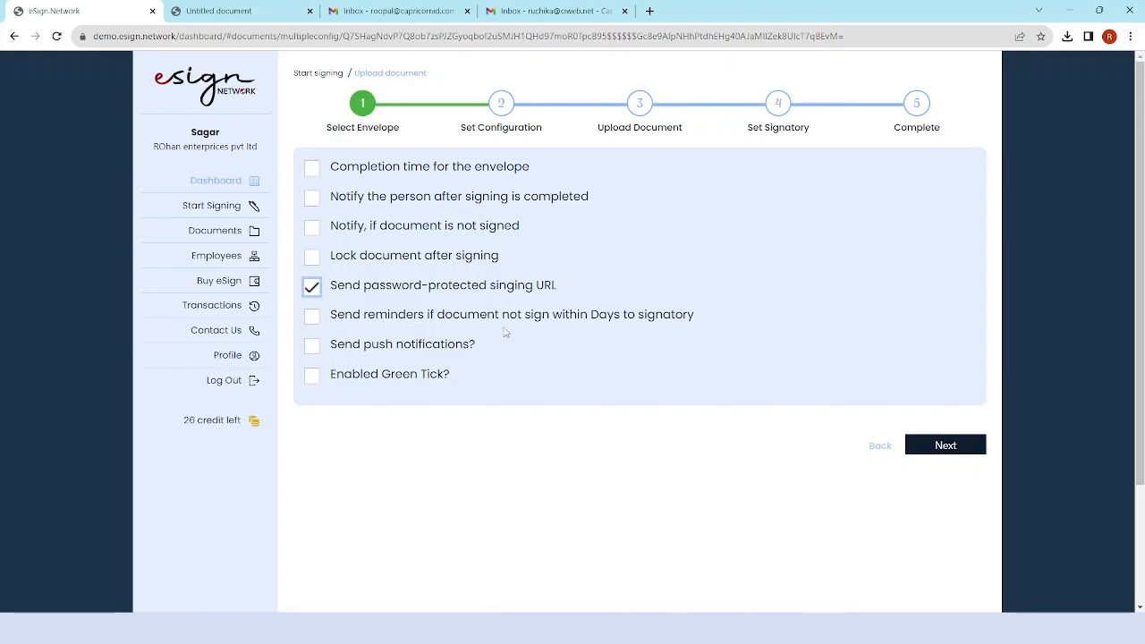
{"action": "left_click", "coordinate": [311, 317]}
{"action": "left_click", "coordinate": [718, 315]}
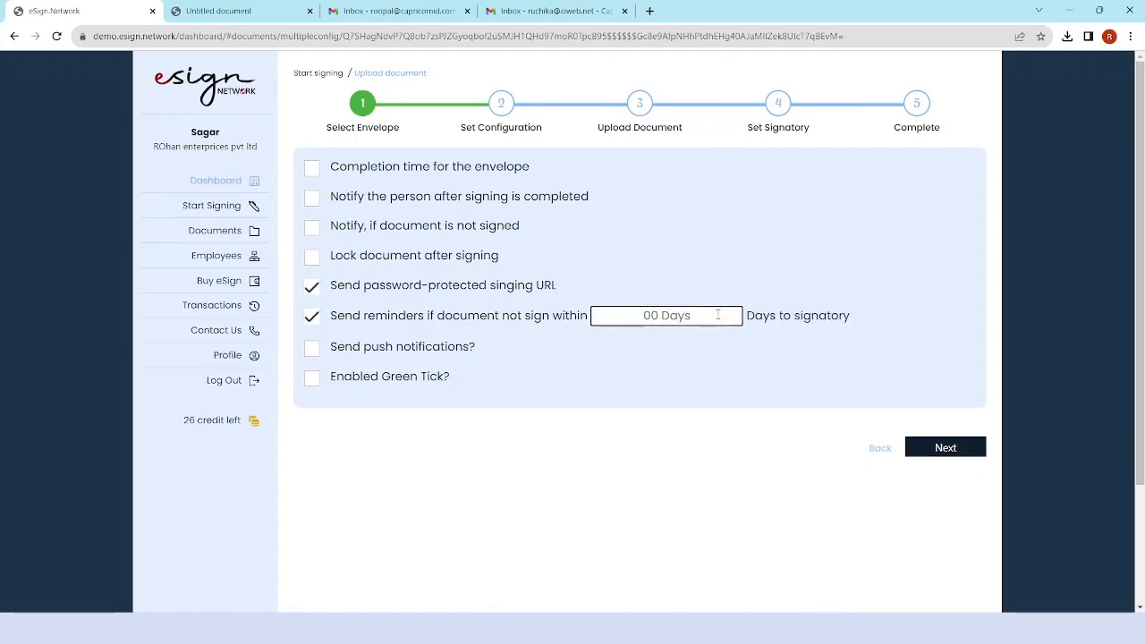
{"action": "type", "text": "1"}
{"action": "left_click", "coordinate": [367, 314]}
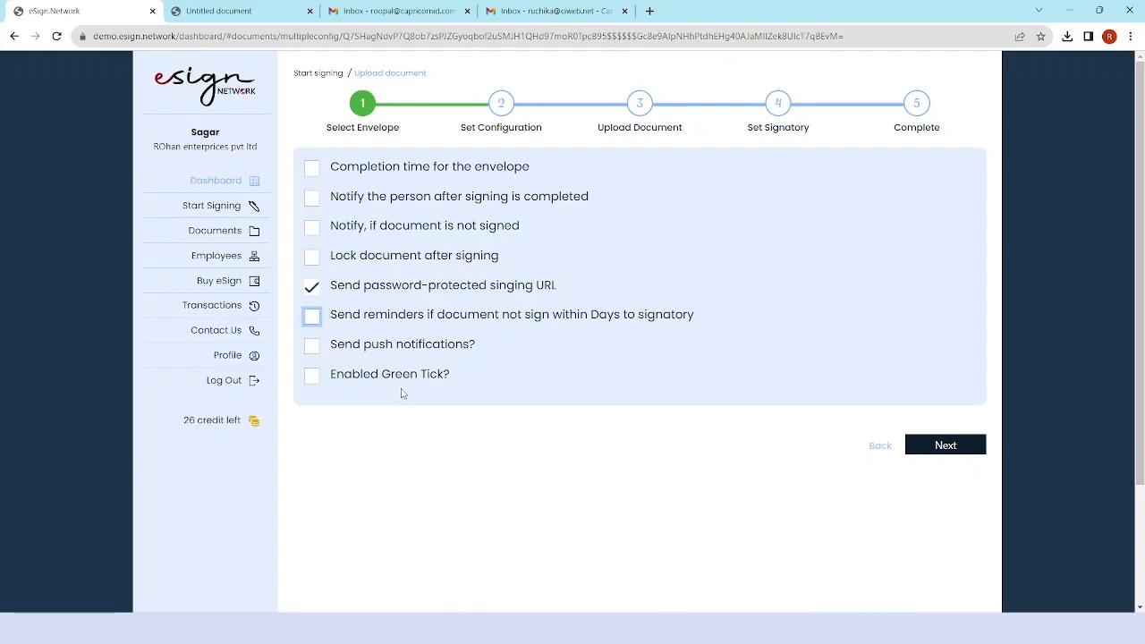
{"action": "left_click", "coordinate": [311, 377]}
{"action": "left_click", "coordinate": [913, 445]}
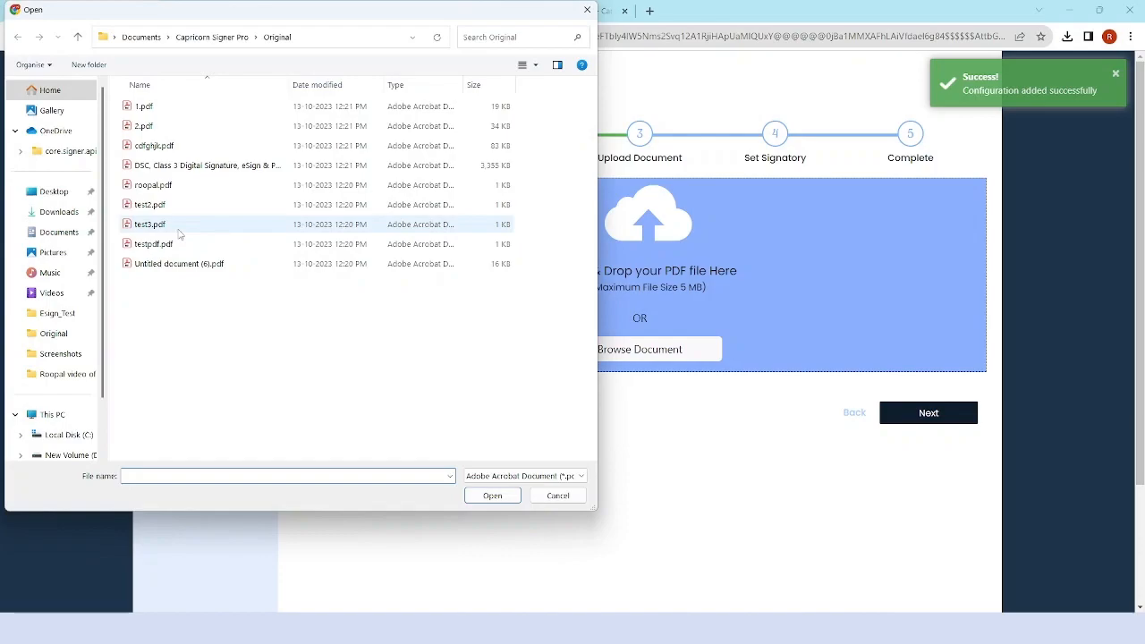
Upload 1.pdf with the document title '1' and continue.
{"action": "left_click", "coordinate": [159, 107]}
{"action": "left_click", "coordinate": [490, 495]}
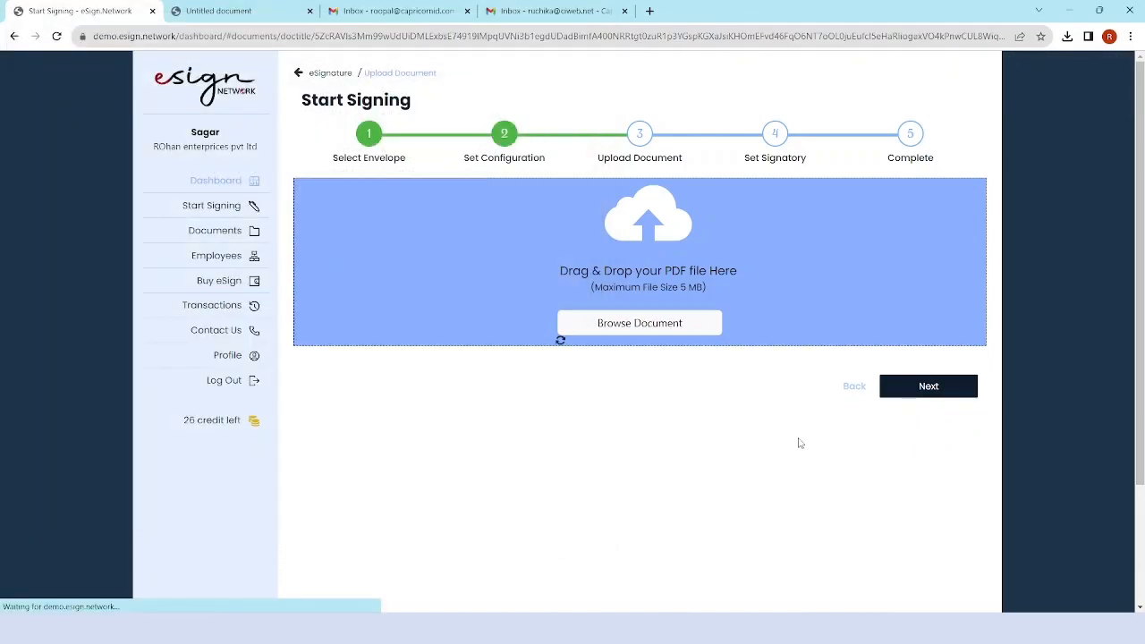
{"action": "left_click", "coordinate": [684, 321]}
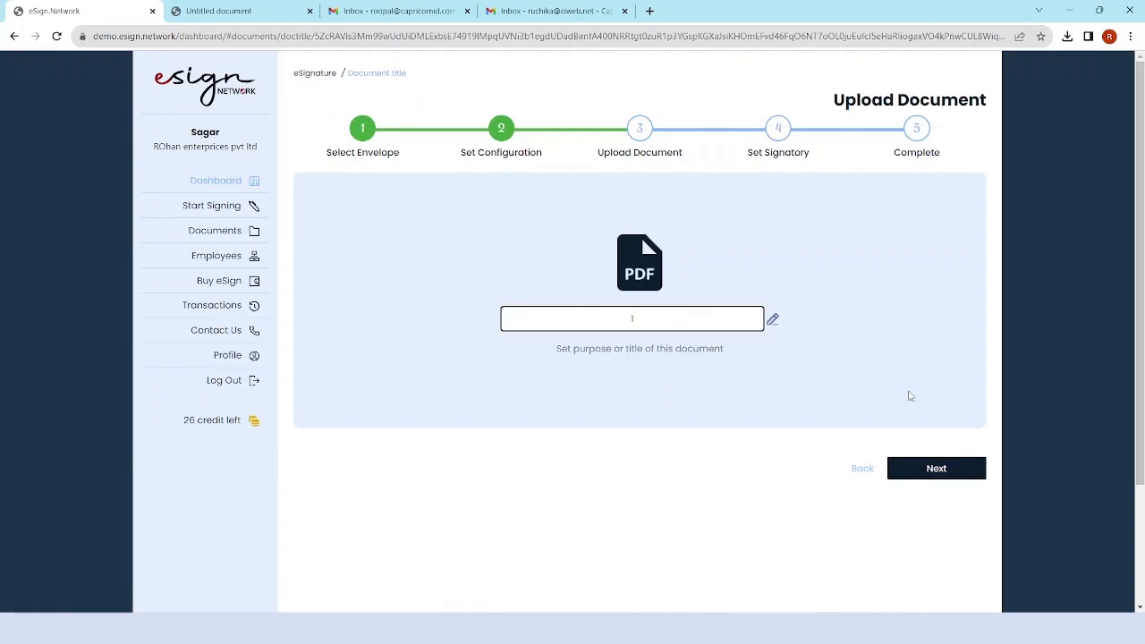
{"action": "left_click", "coordinate": [936, 469]}
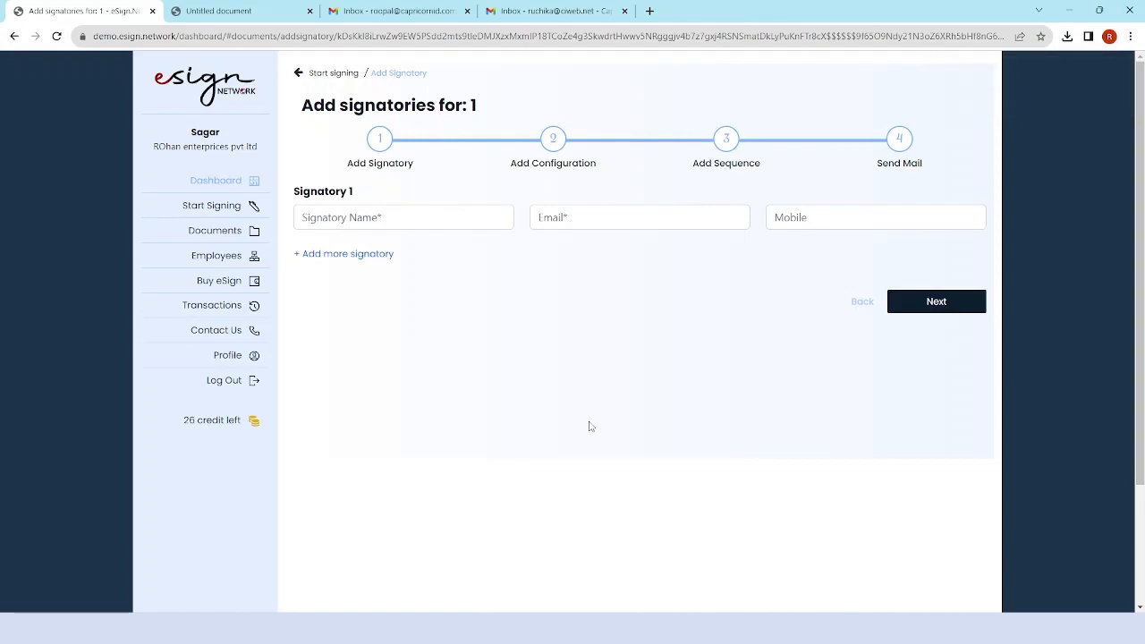
Enter Signatory 1's name and e-mail address, then add a Signatory 2 row.
{"action": "left_click", "coordinate": [381, 219]}
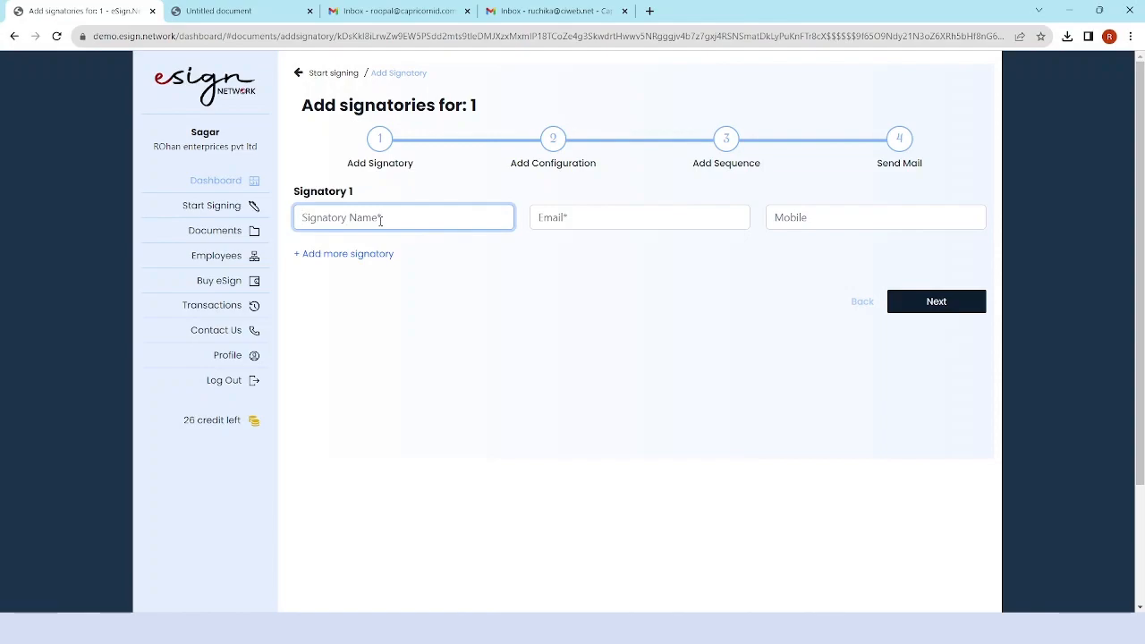
{"action": "key", "text": "Caps_Lock"}
{"action": "type", "text": "R"}
{"action": "key", "text": "Caps_Lock"}
{"action": "type", "text": "o"}
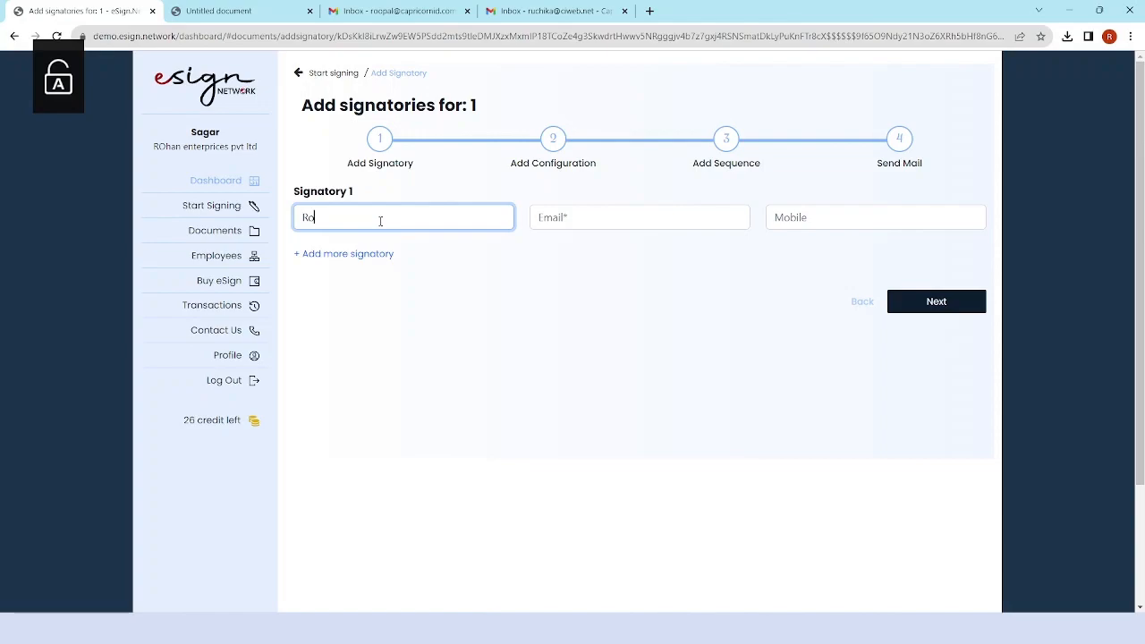
{"action": "type", "text": "opal"}
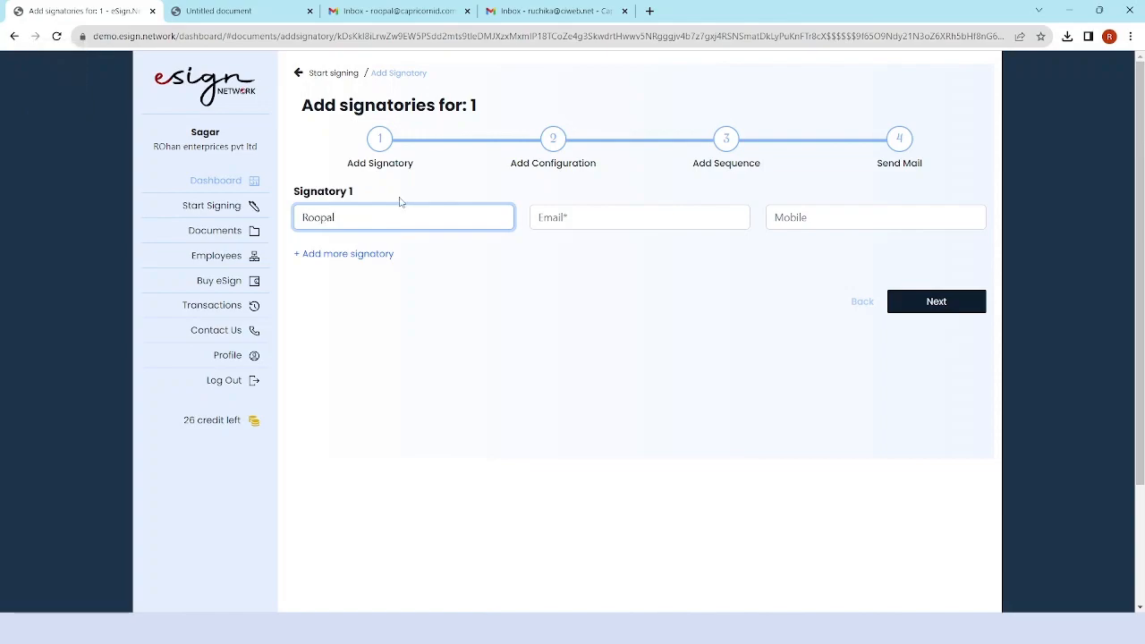
{"action": "left_click", "coordinate": [622, 223]}
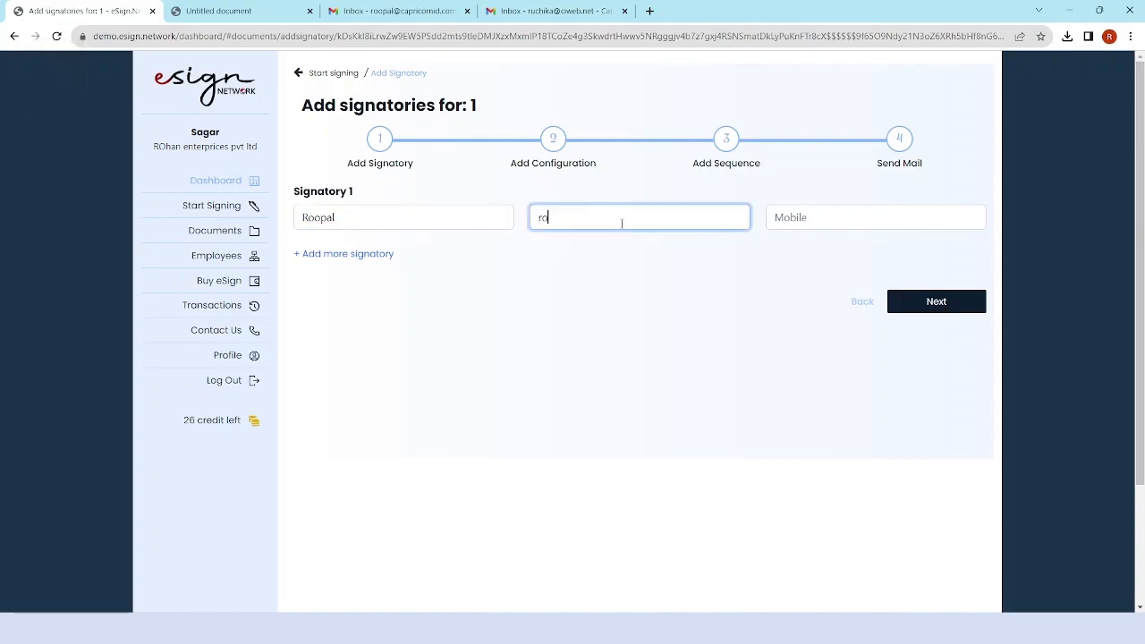
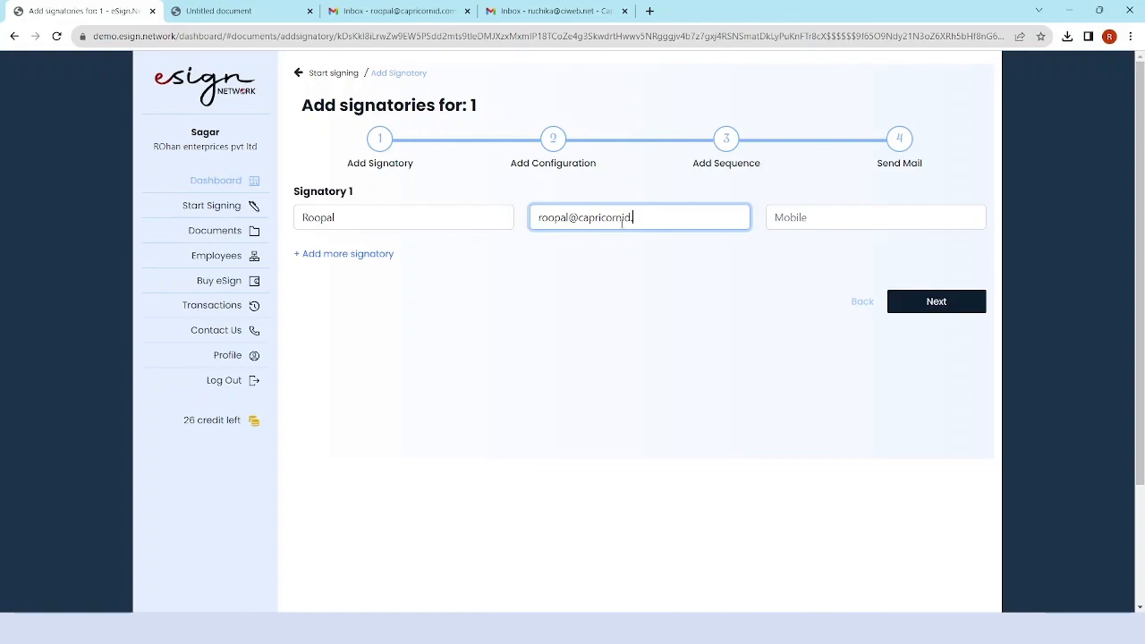
{"action": "left_click", "coordinate": [806, 217]}
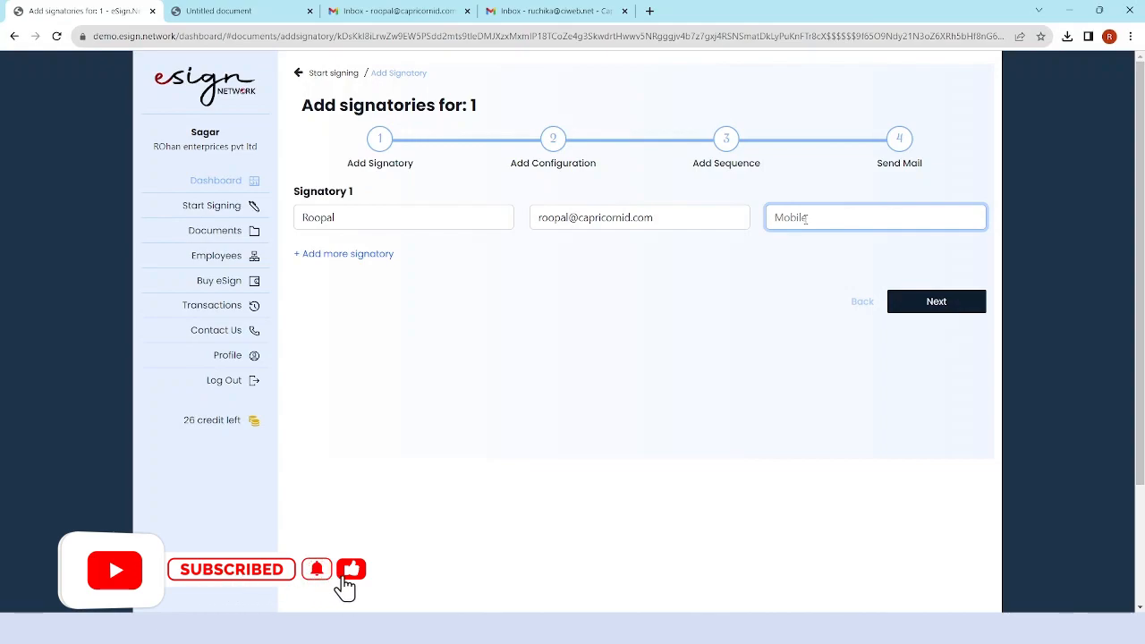
{"action": "left_click", "coordinate": [358, 256]}
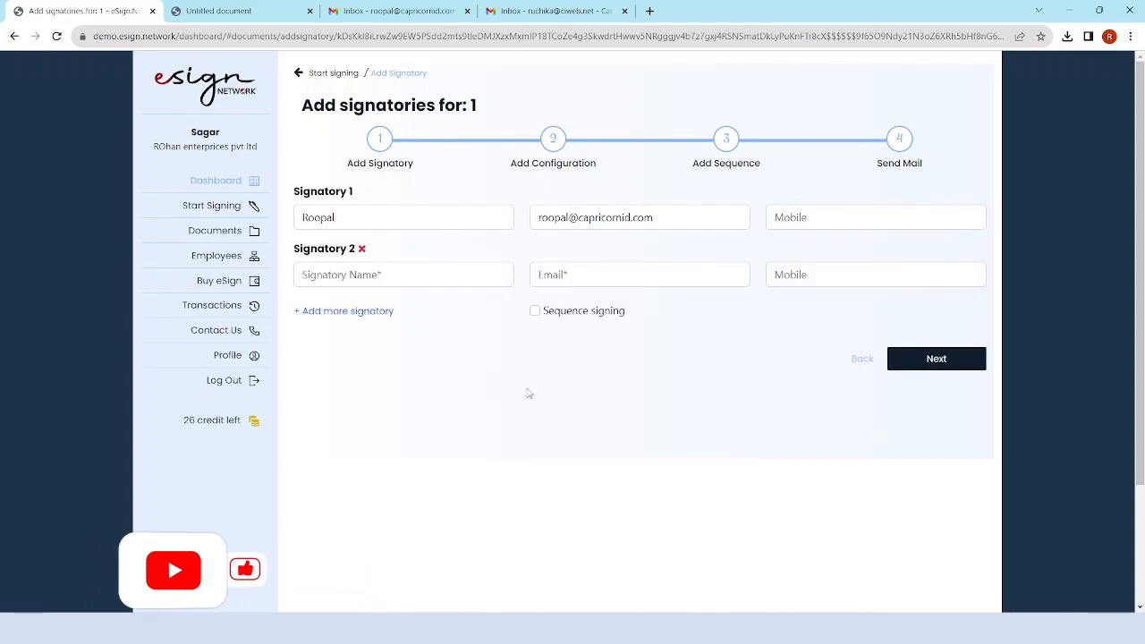
Enter Signatory 2's name and paste their e-mail address copied from the notes.
{"action": "left_click", "coordinate": [386, 278]}
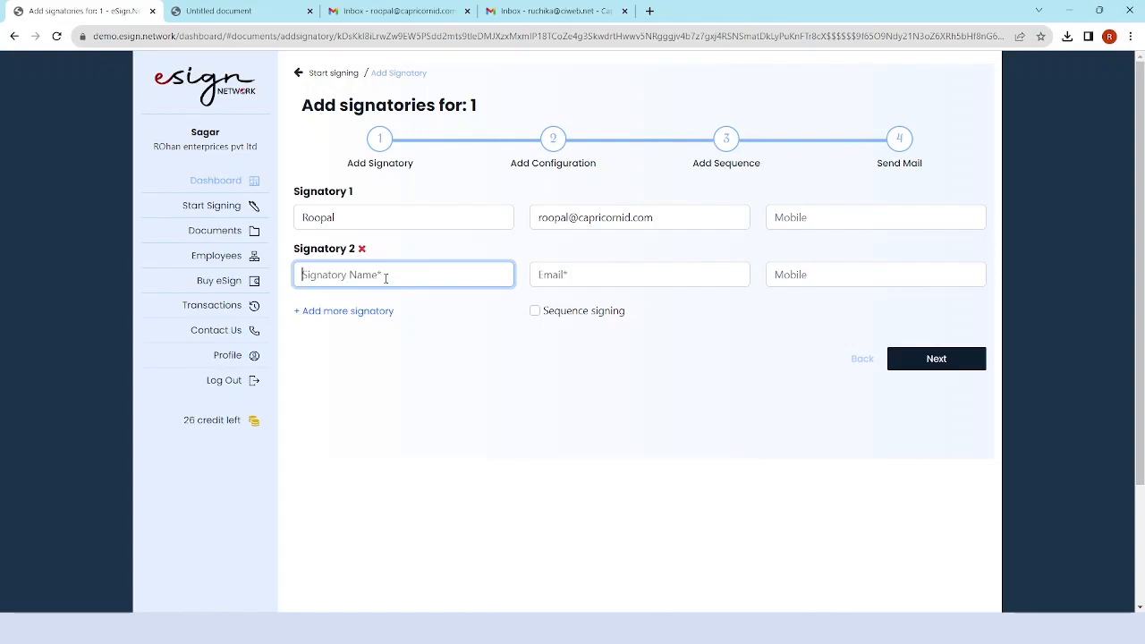
{"action": "key", "text": "Caps_Lock"}
{"action": "type", "text": "R"}
{"action": "key", "text": "Caps_Lock"}
{"action": "type", "text": "uchi"}
{"action": "key", "text": "Tab"}
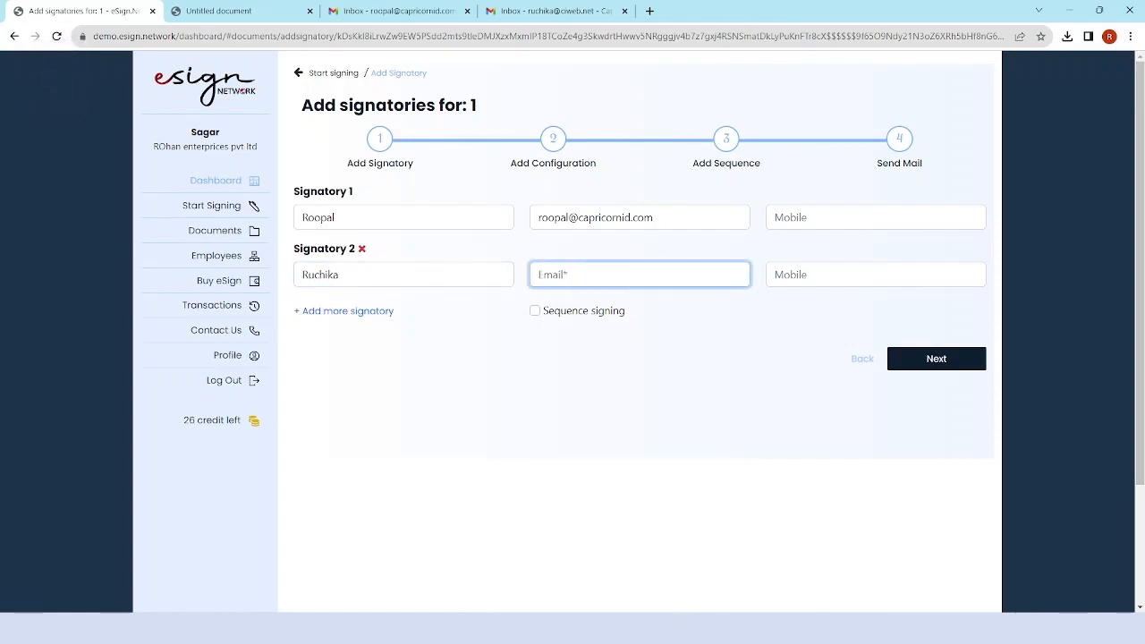
{"action": "key", "text": "alt+Tab"}
{"action": "triple_click", "coordinate": [72, 247]}
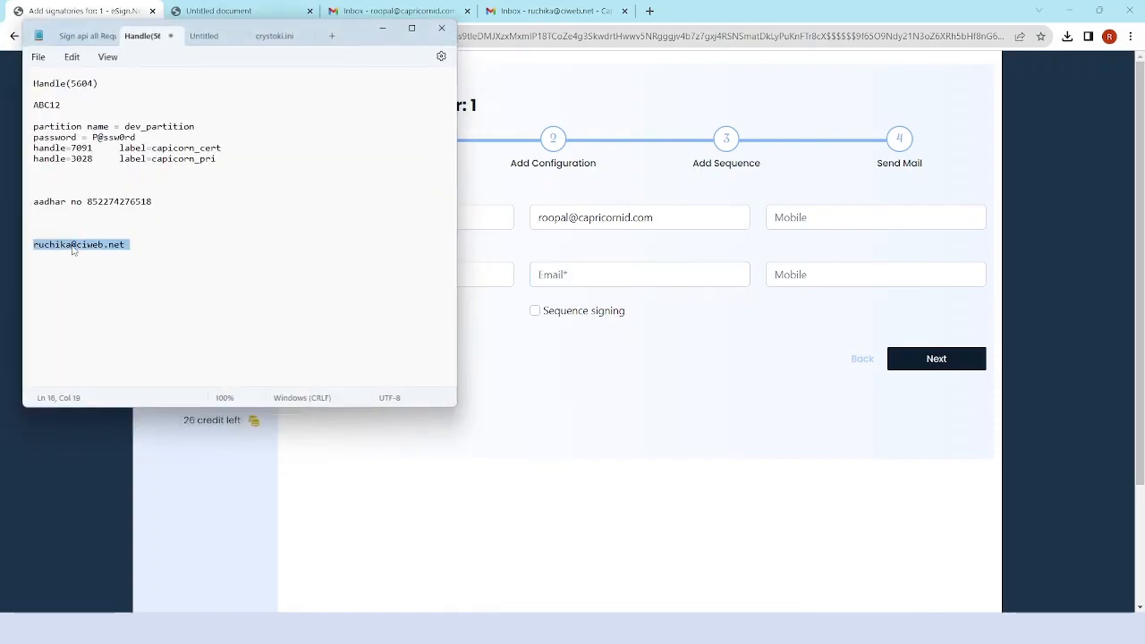
{"action": "key", "text": "ctrl+c"}
{"action": "left_click", "coordinate": [532, 404]}
{"action": "left_click", "coordinate": [573, 275]}
{"action": "key", "text": "ctrl+v"}
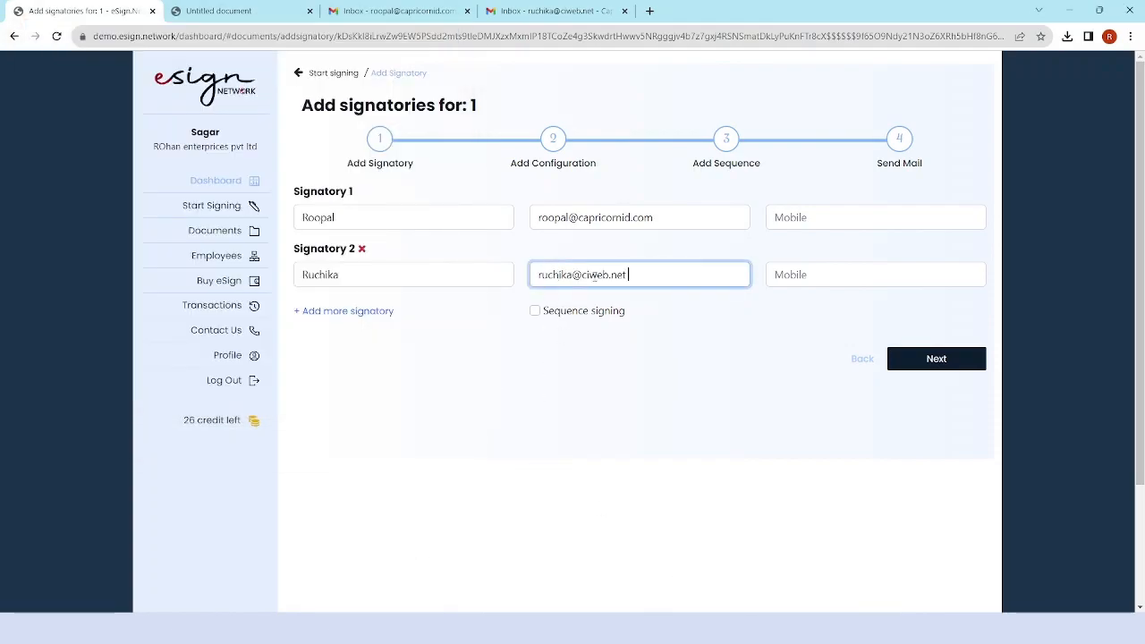
Turn on sequence signing and save both signatories.
{"action": "left_click", "coordinate": [791, 275]}
{"action": "left_click", "coordinate": [535, 311]}
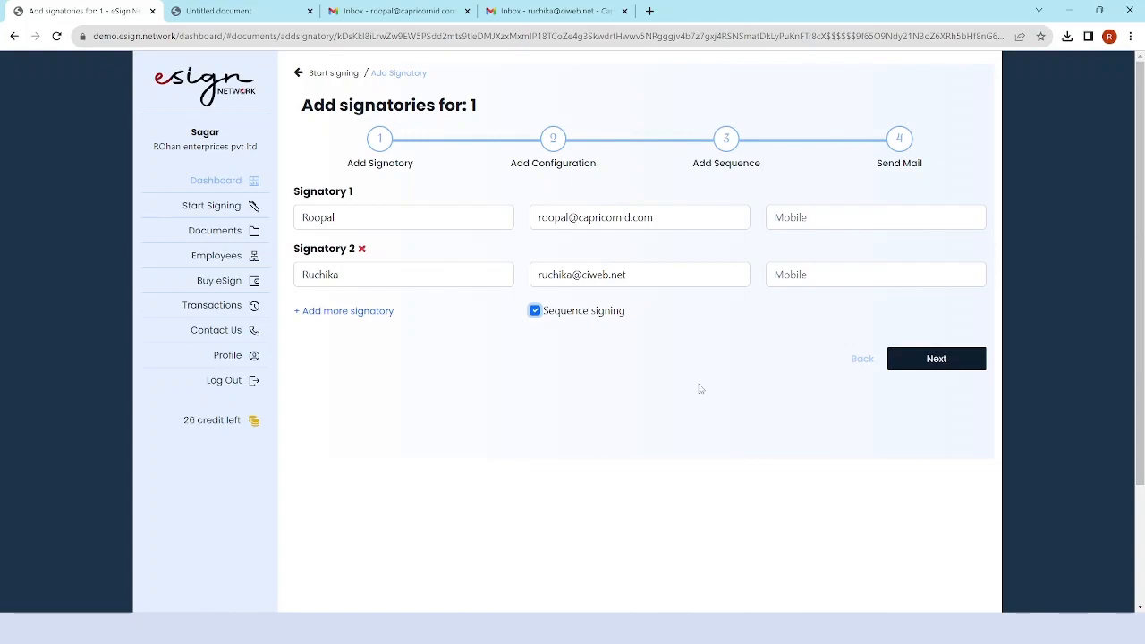
{"action": "left_click", "coordinate": [930, 363]}
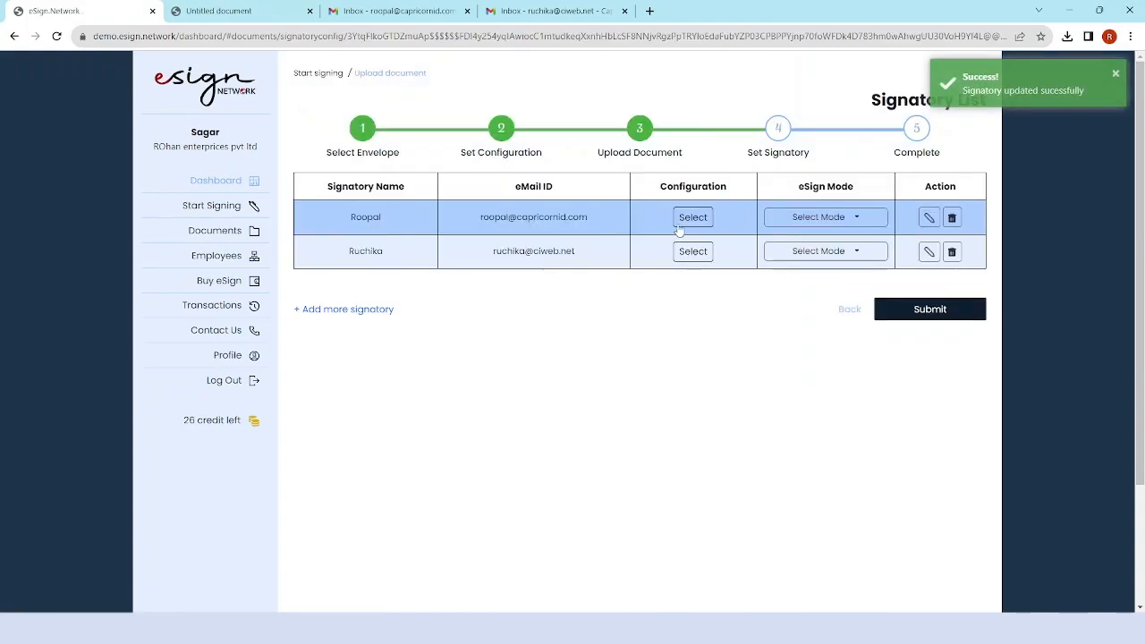
Place the first signatory's box near the page top with Jaipur, Document and signed-by text.
{"action": "left_click", "coordinate": [693, 218]}
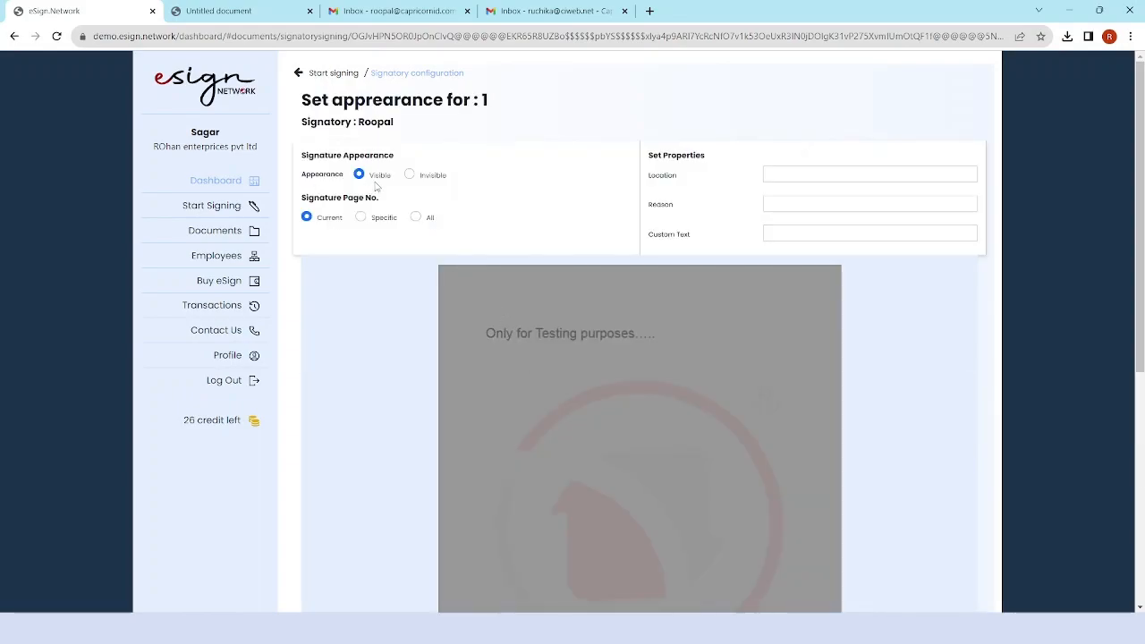
{"action": "left_click_drag", "start_coordinate": [301, 154], "coordinate": [405, 157]}
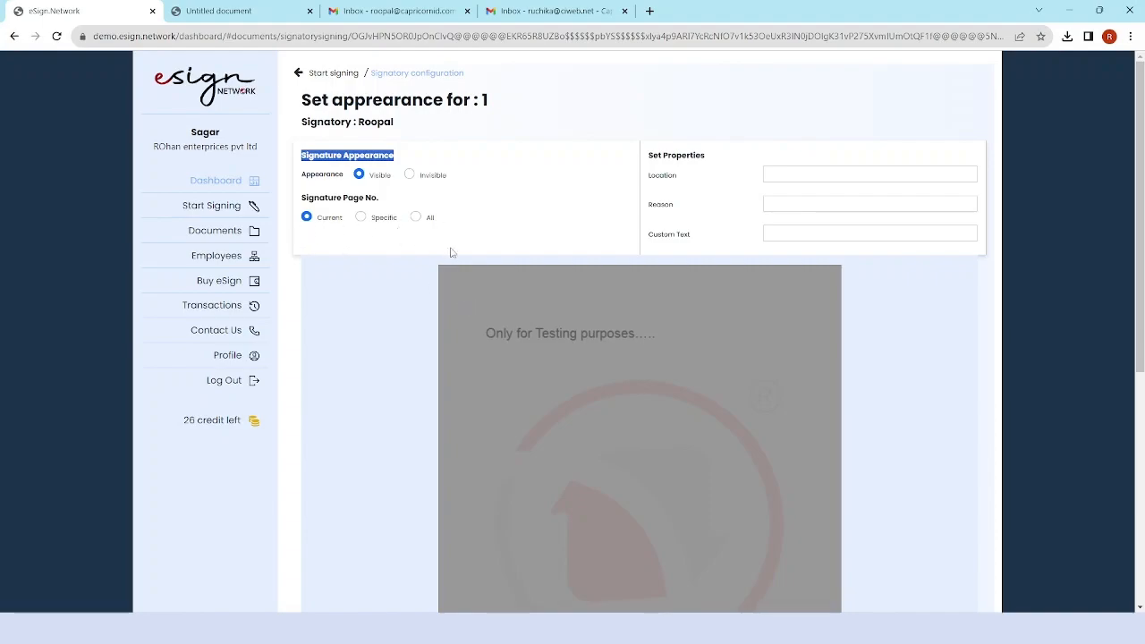
{"action": "left_click_drag", "start_coordinate": [457, 278], "coordinate": [600, 318]}
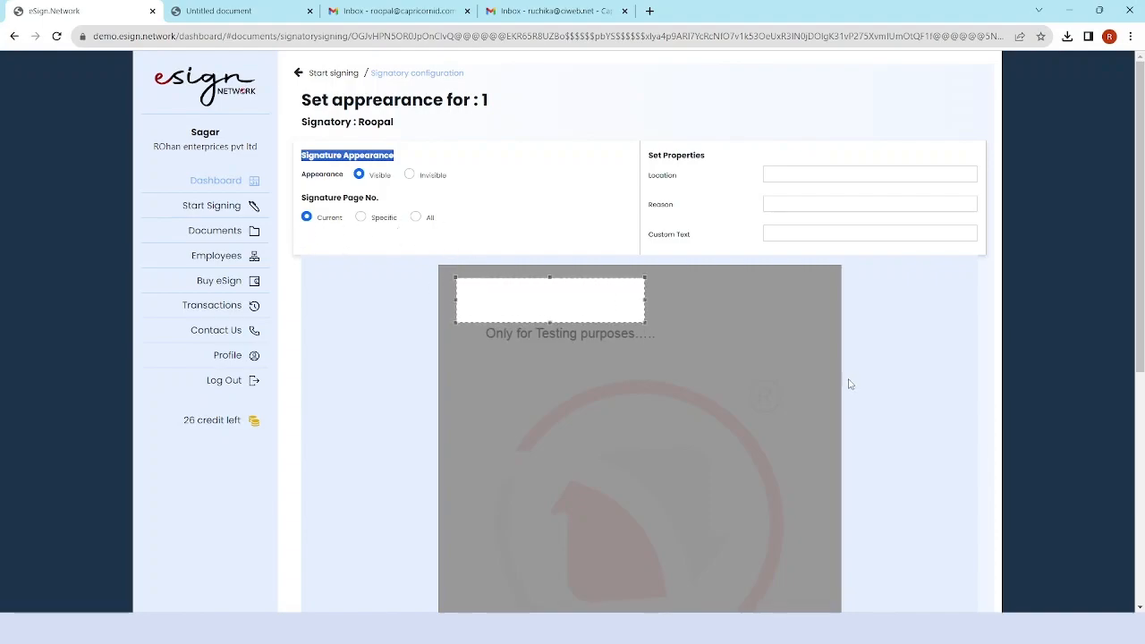
{"action": "left_click", "coordinate": [779, 176]}
{"action": "left_click", "coordinate": [802, 205]}
{"action": "left_click", "coordinate": [801, 205]}
{"action": "left_click", "coordinate": [837, 238]}
{"action": "left_click", "coordinate": [770, 231]}
{"action": "left_click", "coordinate": [859, 263]}
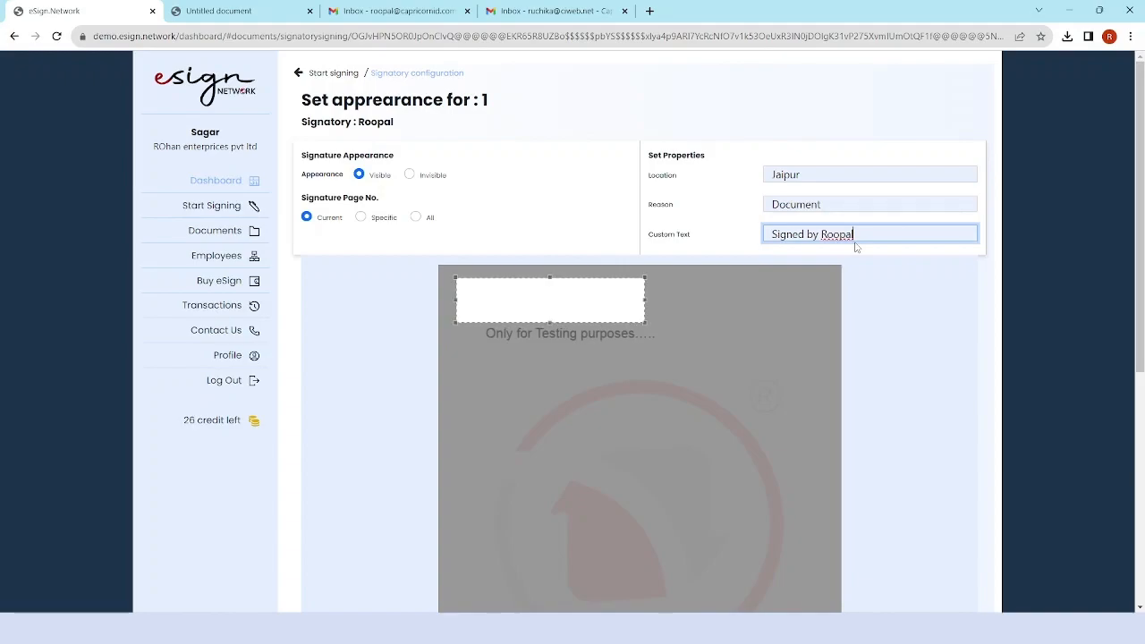
{"action": "scroll", "coordinate": [1021, 308], "scroll_direction": "down", "scroll_amount": 3}
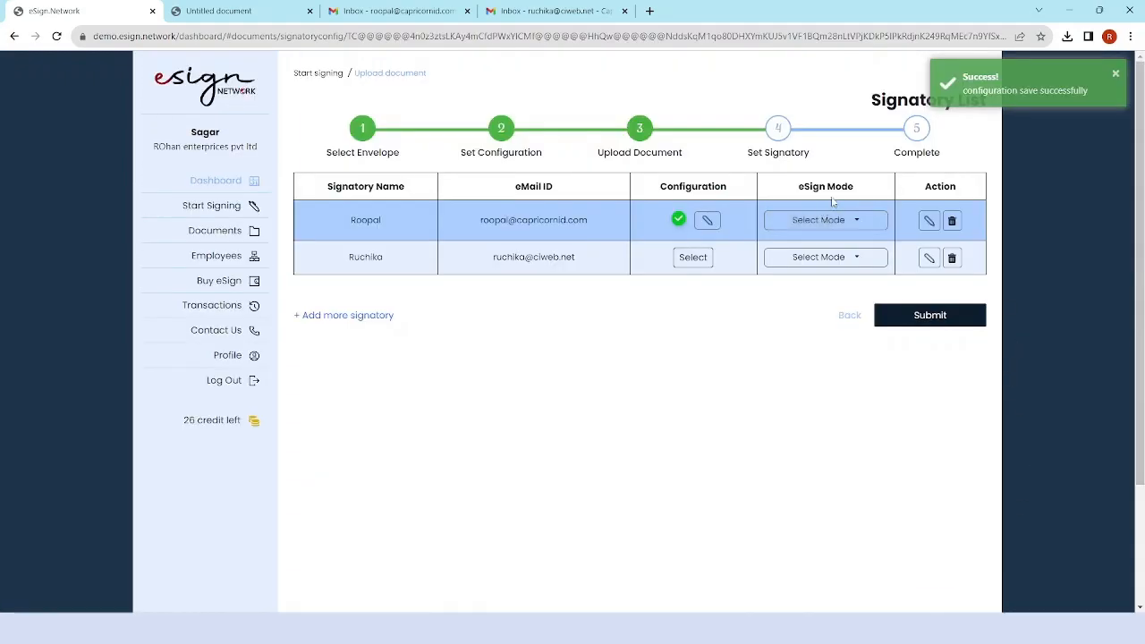
Set the first signatory's mode to Capricorn e-kyc Account, then open the second signatory's configuration.
{"action": "left_click", "coordinate": [843, 231]}
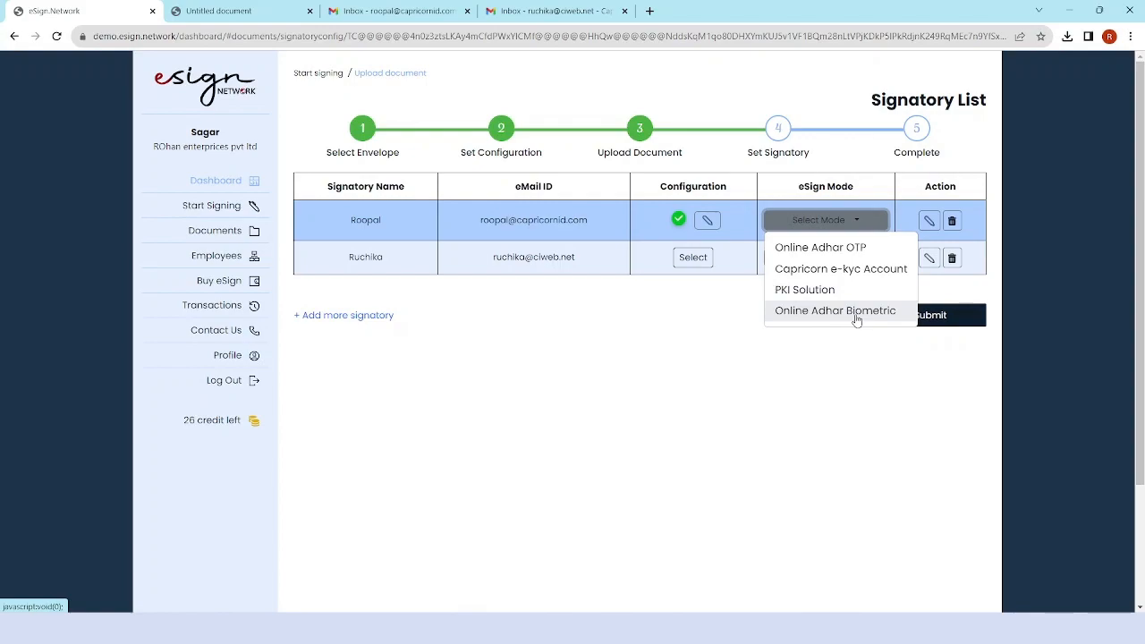
{"action": "left_click", "coordinate": [850, 270]}
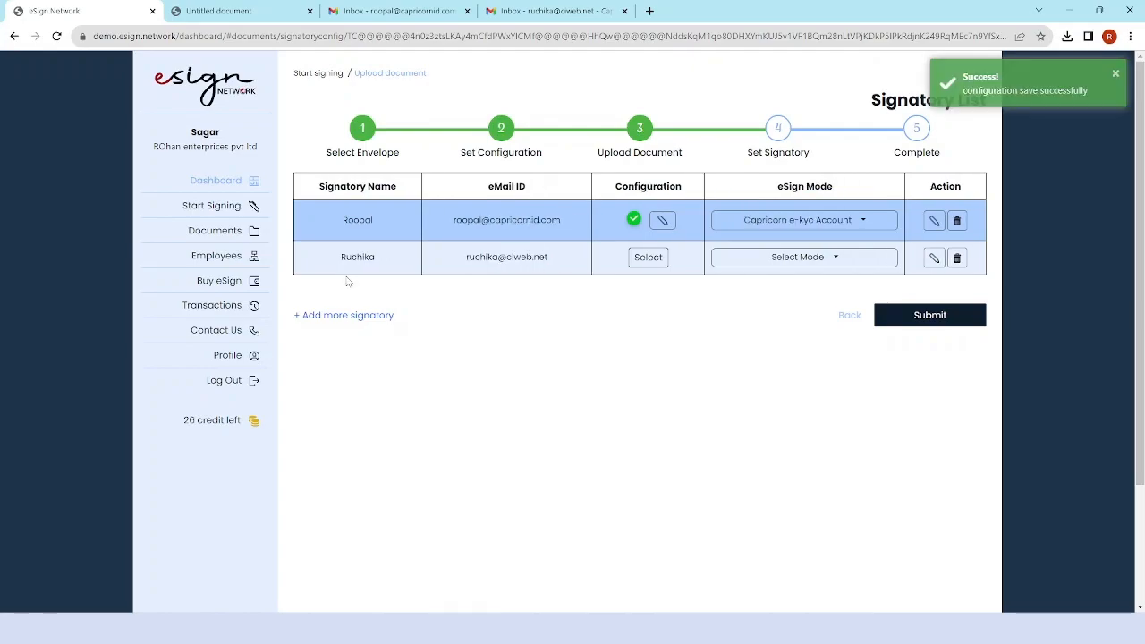
{"action": "left_click", "coordinate": [657, 260]}
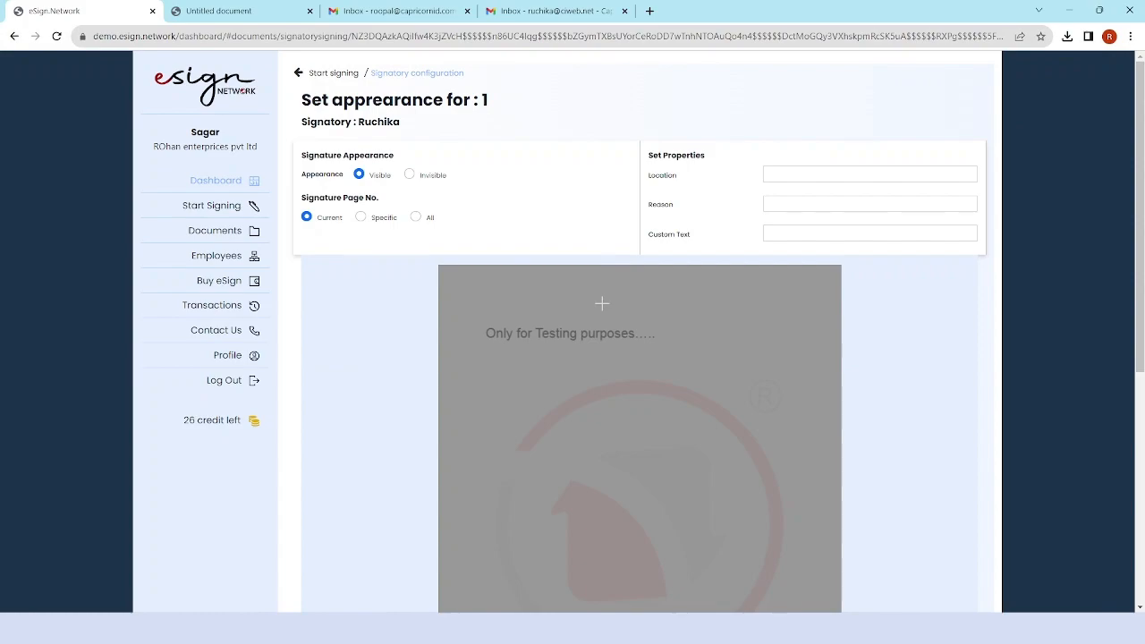
Enter location Delhi and reason Authorized for the second signatory.
{"action": "scroll", "coordinate": [664, 367], "scroll_direction": "down", "scroll_amount": 3}
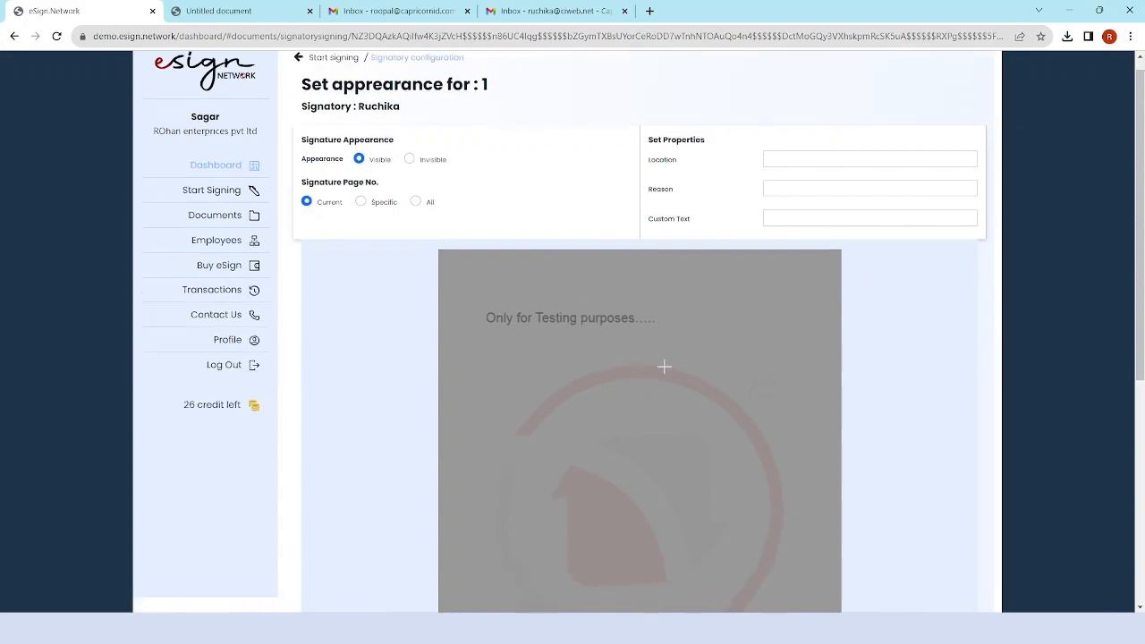
{"action": "scroll", "coordinate": [664, 367], "scroll_direction": "up", "scroll_amount": 3}
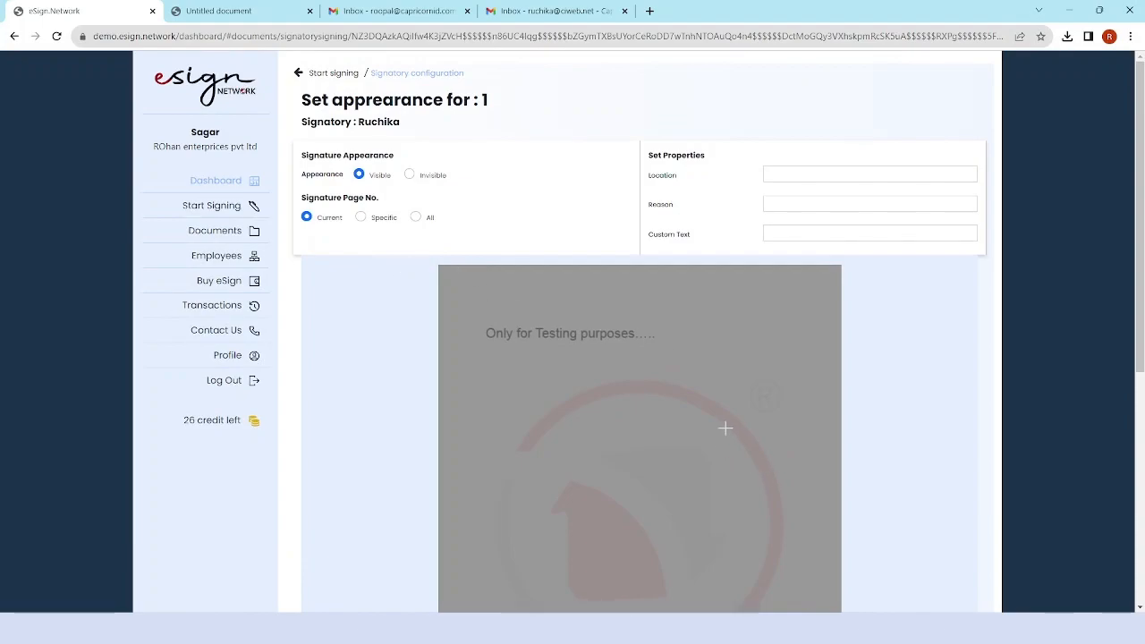
{"action": "left_click", "coordinate": [792, 174]}
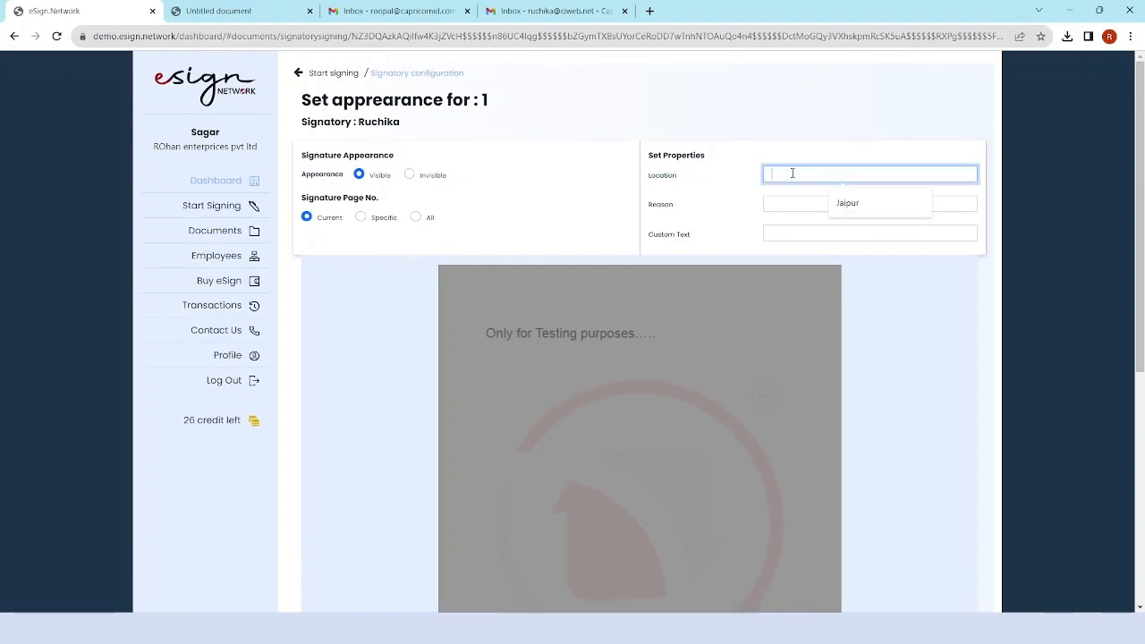
{"action": "key", "text": "Caps_Lock"}
{"action": "type", "text": "D"}
{"action": "key", "text": "Caps_Lock"}
{"action": "type", "text": "elhi"}
{"action": "left_click", "coordinate": [798, 202]}
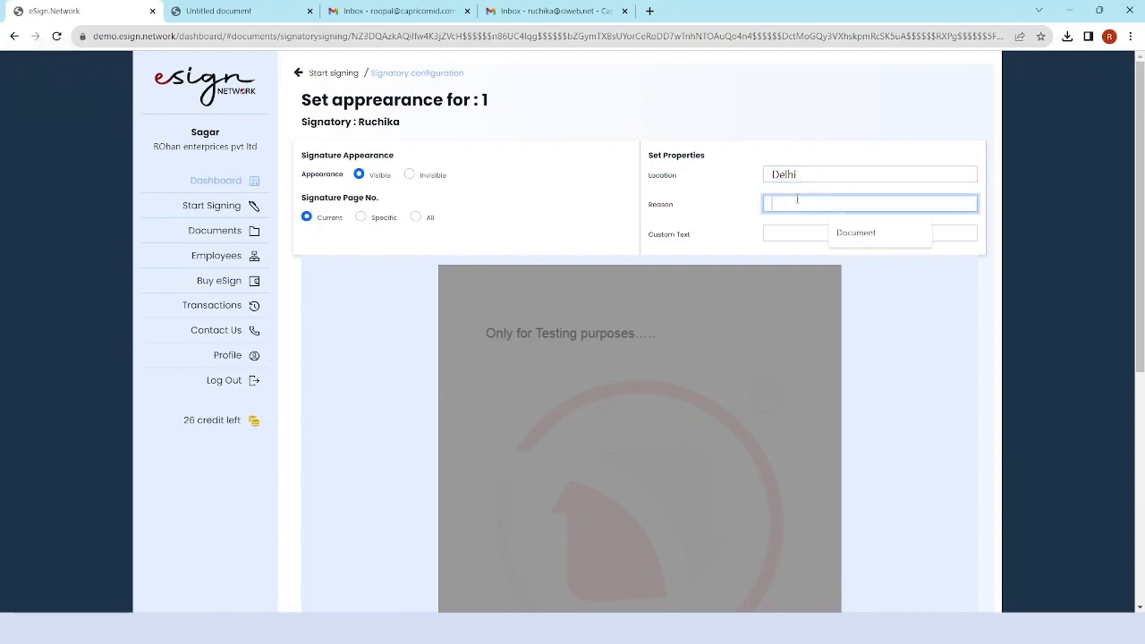
{"action": "key", "text": "Caps_Lock"}
{"action": "type", "text": "A"}
{"action": "key", "text": "Caps_Lock"}
{"action": "type", "text": "uthorized"}
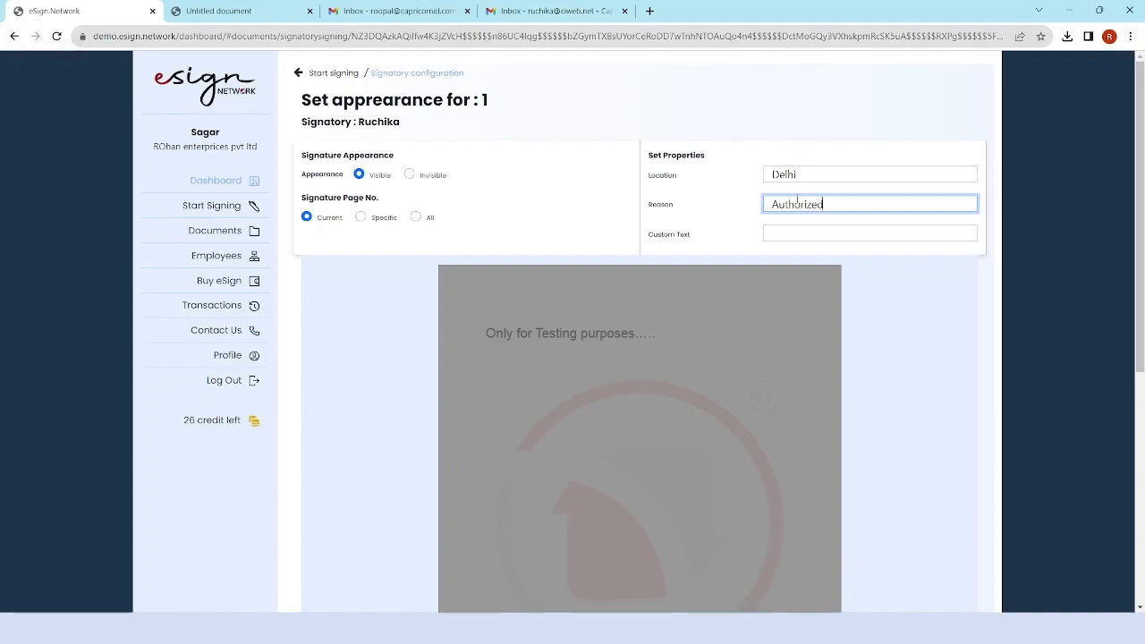
Set the signed-by custom text to the second signer's name and reposition the signature box.
{"action": "left_click", "coordinate": [793, 233]}
{"action": "left_click", "coordinate": [844, 259]}
{"action": "left_click_drag", "start_coordinate": [855, 234], "coordinate": [825, 235]}
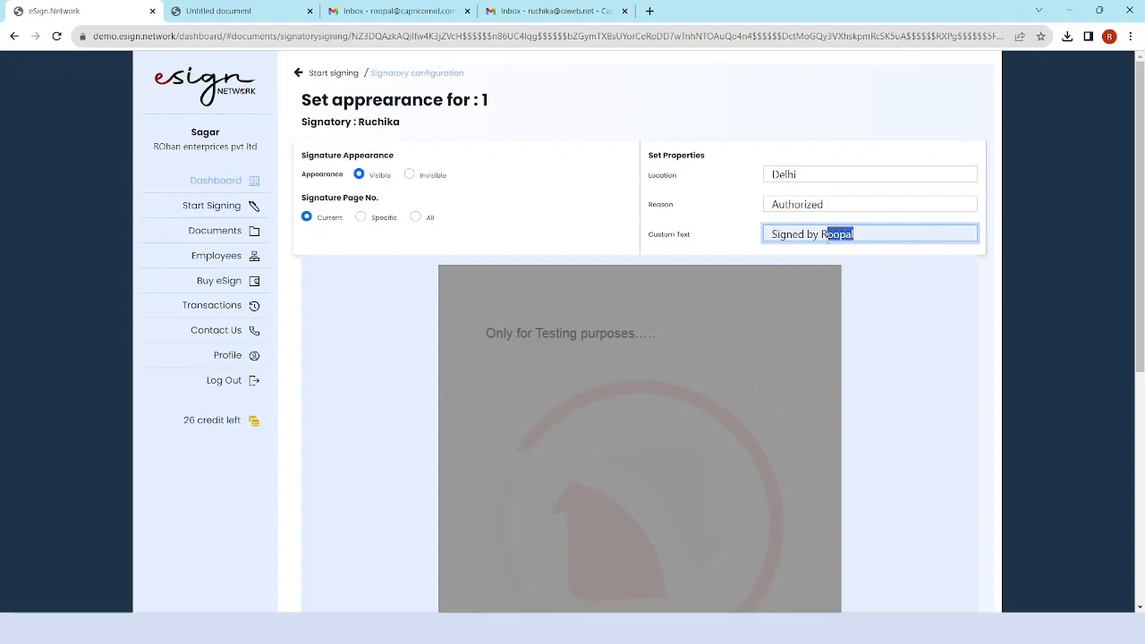
{"action": "type", "text": "uchik"}
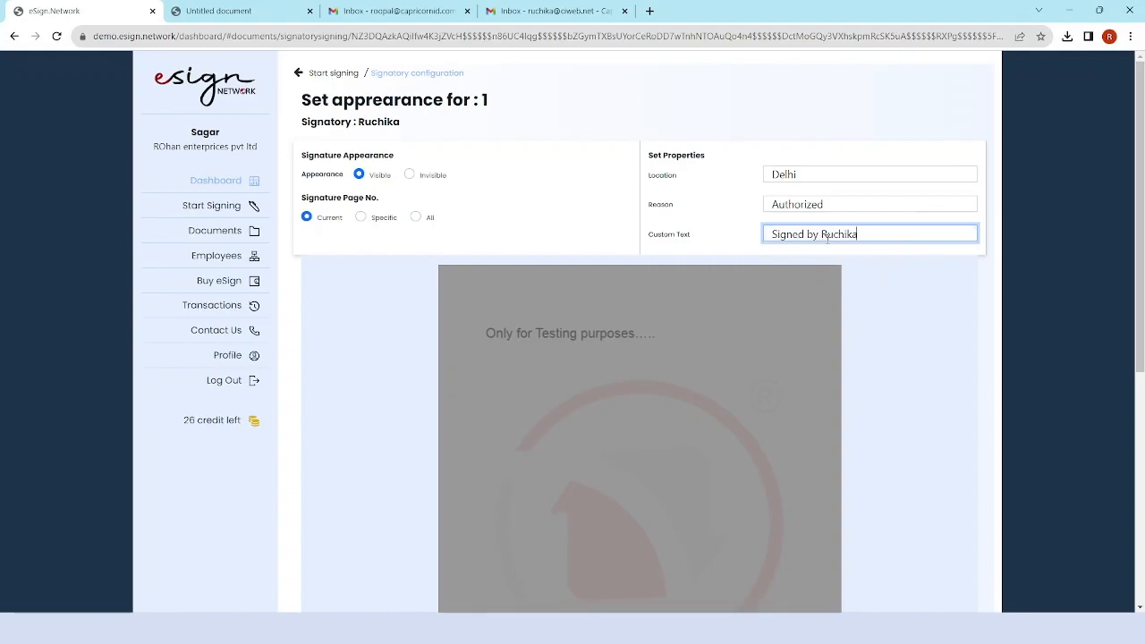
{"action": "scroll", "coordinate": [895, 412], "scroll_direction": "down", "scroll_amount": 3}
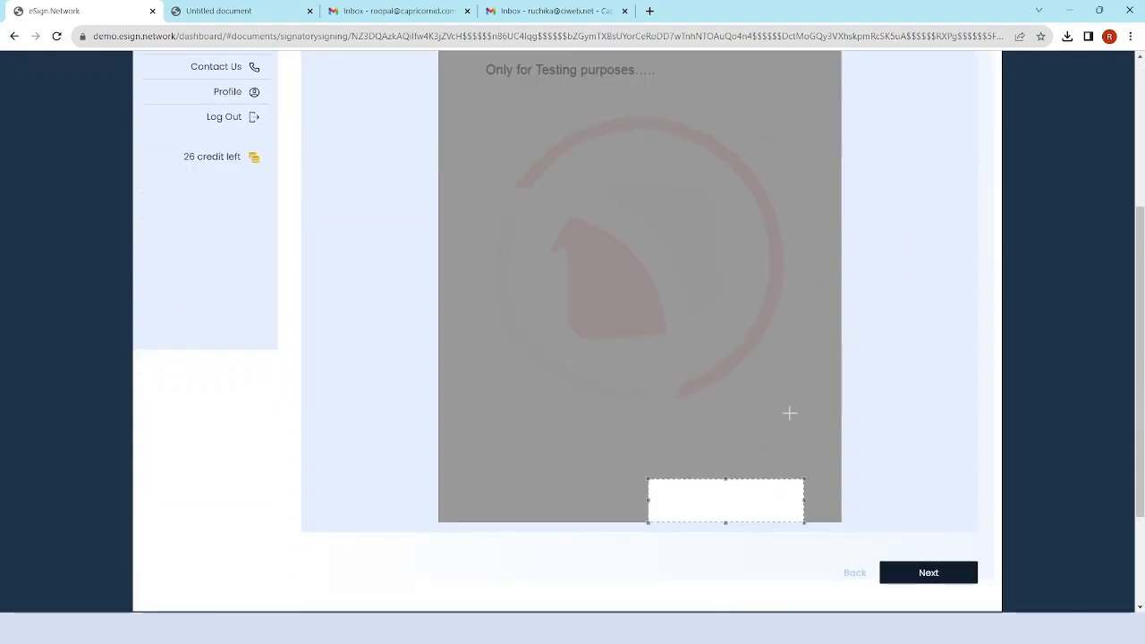
{"action": "mouse_move", "coordinate": [718, 513]}
{"action": "left_mouse_down"}
{"action": "mouse_move", "coordinate": [734, 427]}
{"action": "mouse_move", "coordinate": [708, 373]}
{"action": "mouse_move", "coordinate": [716, 367]}
{"action": "left_mouse_up"}
{"action": "left_click_drag", "start_coordinate": [806, 400], "coordinate": [827, 424]}
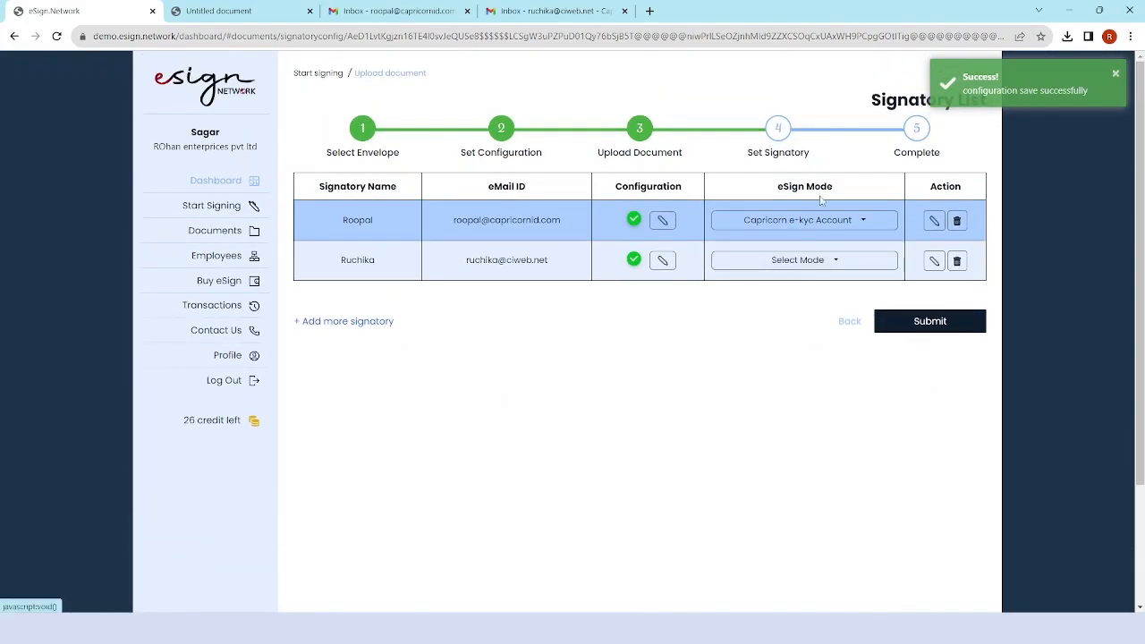
Choose Capricorn e-kyc Account as the second signatory's eSign mode.
{"action": "left_click", "coordinate": [820, 263]}
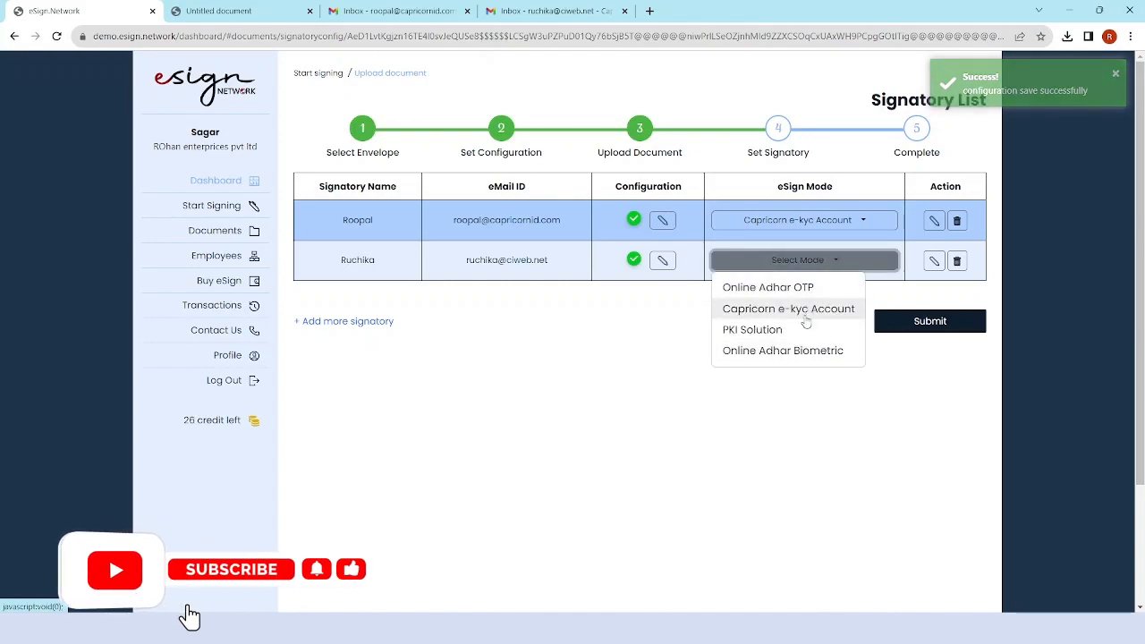
{"action": "left_click", "coordinate": [803, 315]}
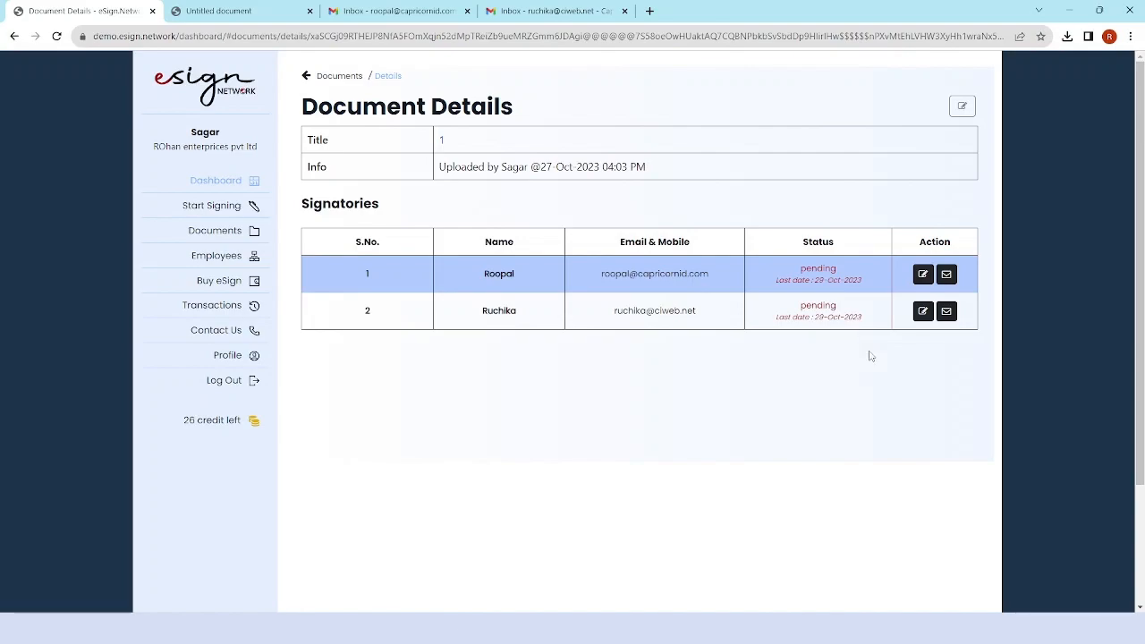
Open the eSignature Request for [1] e-mail in the first signatory's Gmail inbox.
{"action": "left_click", "coordinate": [397, 8]}
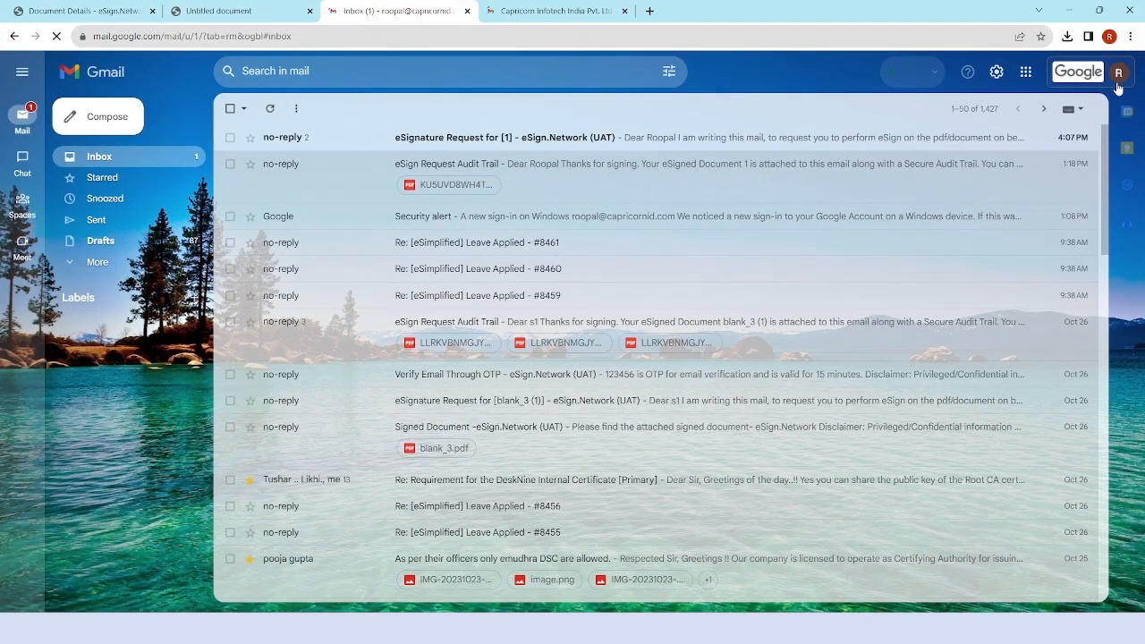
{"action": "left_click", "coordinate": [1120, 81]}
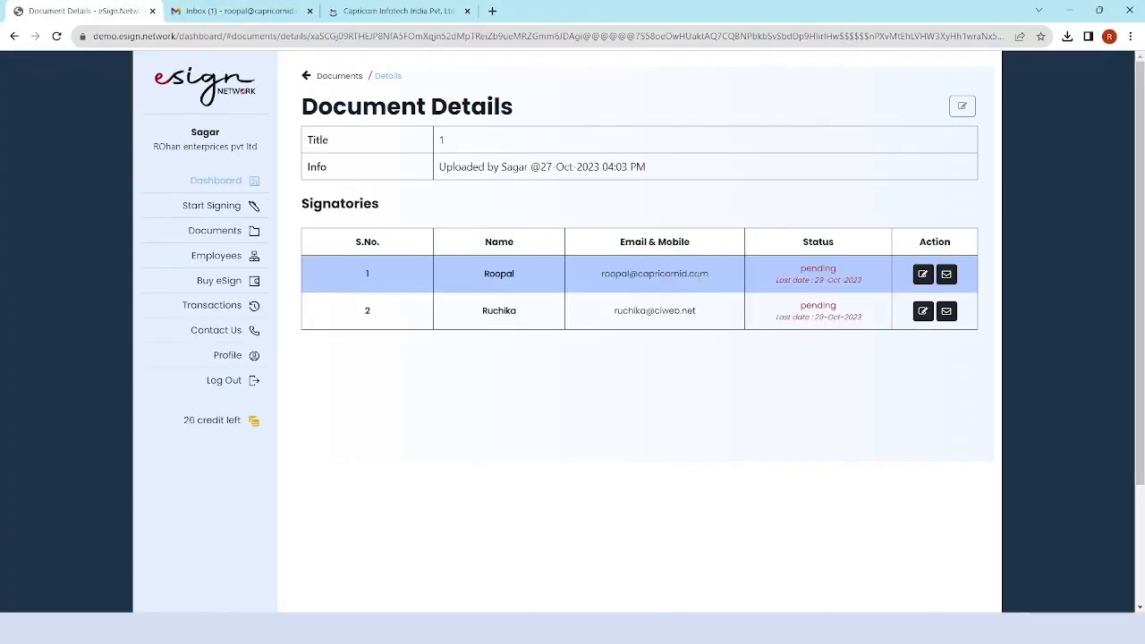
{"action": "left_click_drag", "start_coordinate": [716, 279], "coordinate": [600, 283]}
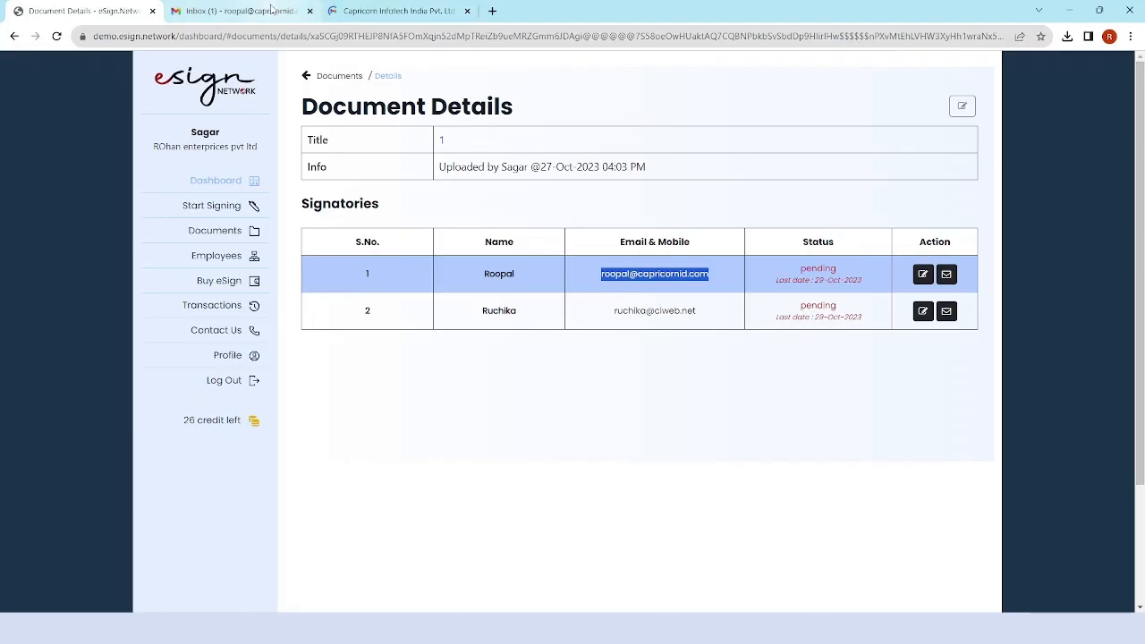
{"action": "left_click", "coordinate": [235, 11]}
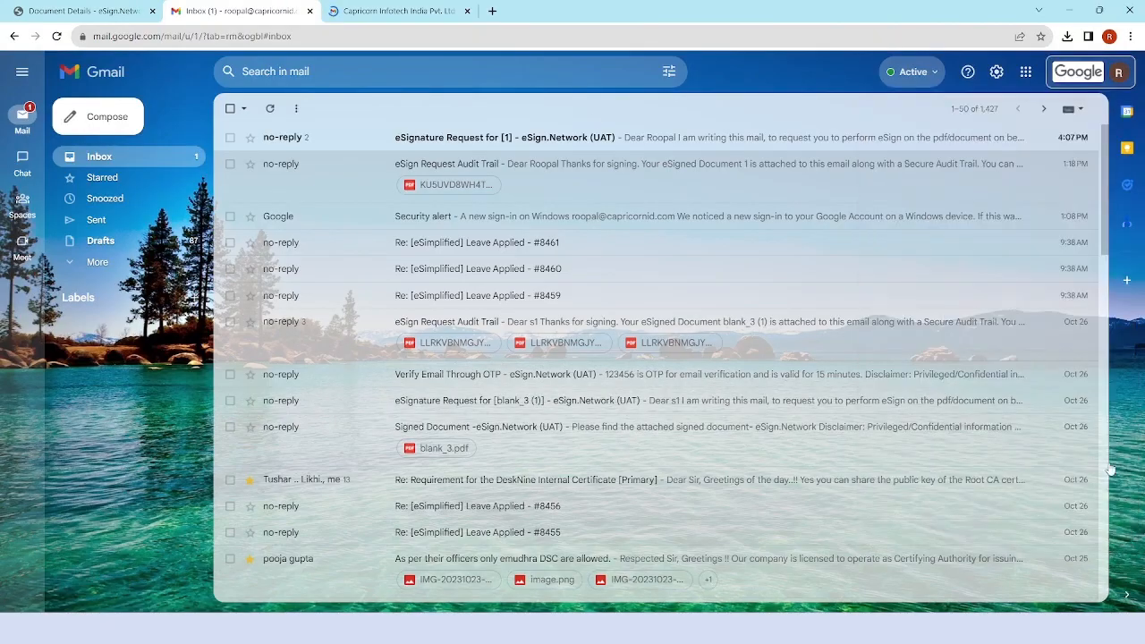
{"action": "left_click", "coordinate": [298, 146]}
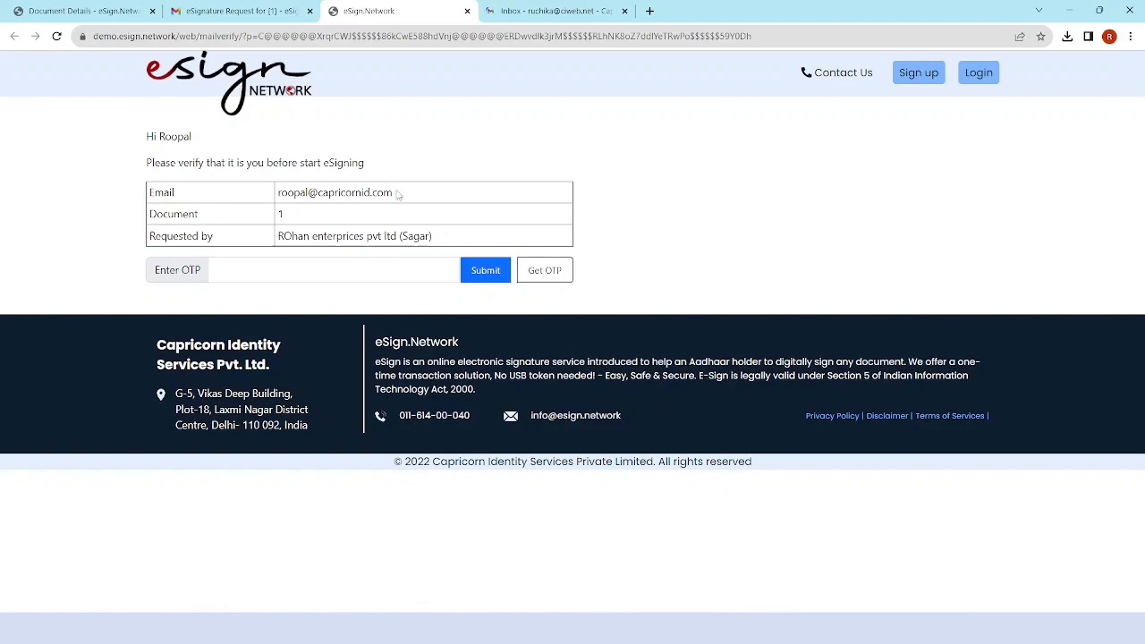
Check the signer's e-mail and requester details, then request an OTP to the signer's e-mail.
{"action": "left_click_drag", "start_coordinate": [400, 196], "coordinate": [261, 197]}
{"action": "left_click", "coordinate": [302, 214]}
{"action": "left_click_drag", "start_coordinate": [458, 236], "coordinate": [270, 238]}
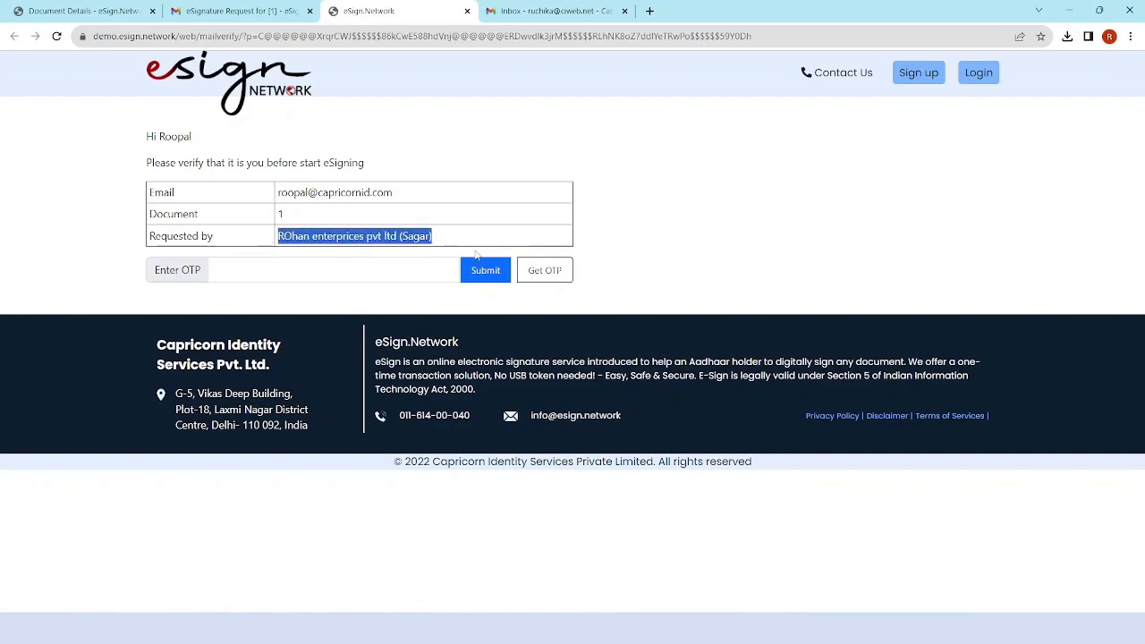
{"action": "left_click", "coordinate": [311, 274]}
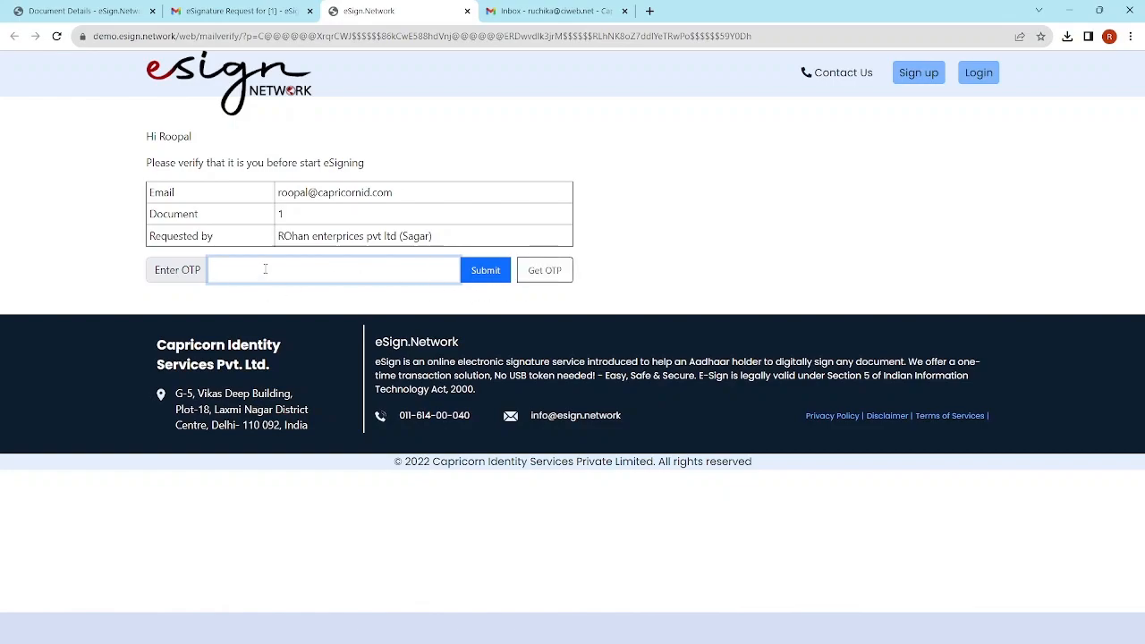
{"action": "left_click", "coordinate": [553, 270]}
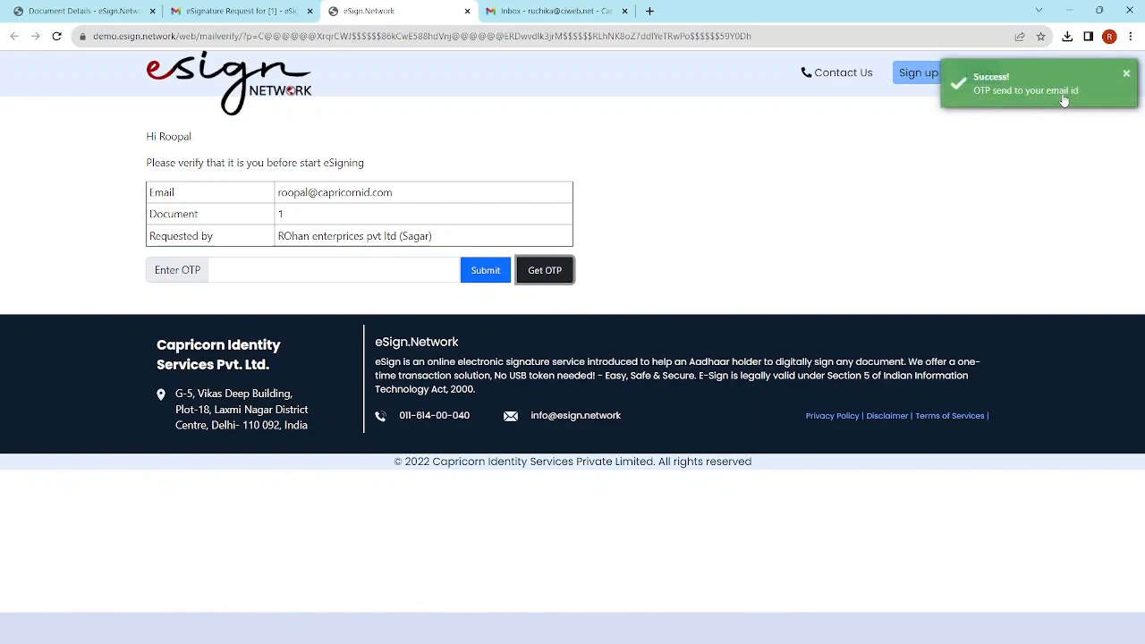
Open the Verify Email Through OTP e-mail in Gmail and select the code.
{"action": "left_click", "coordinate": [242, 11]}
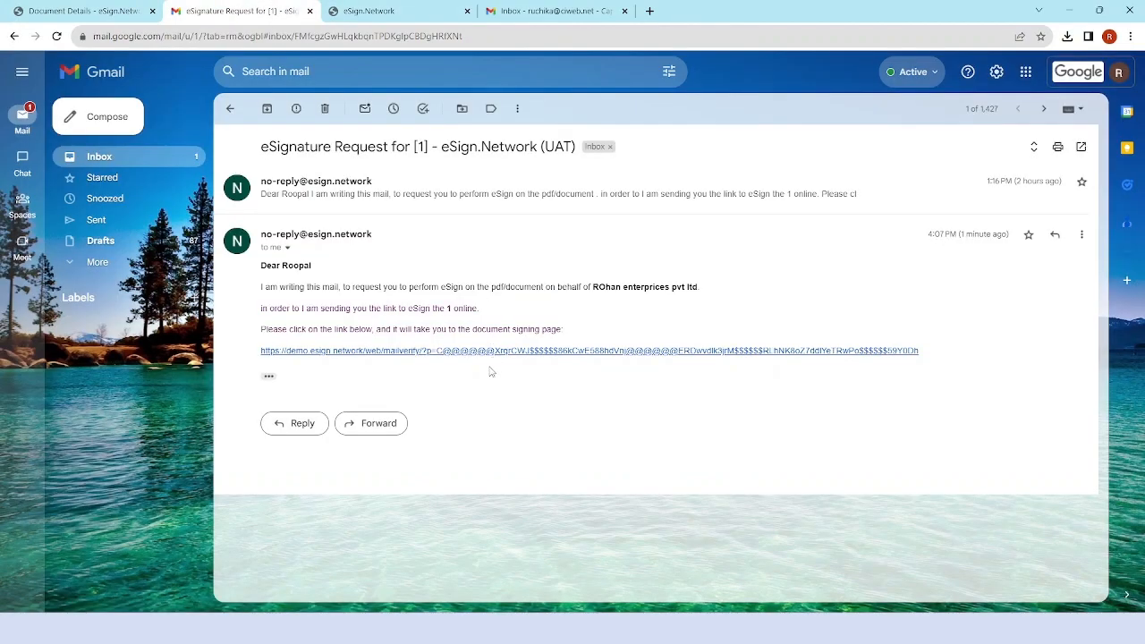
{"action": "left_click", "coordinate": [99, 156]}
{"action": "left_click", "coordinate": [501, 138]}
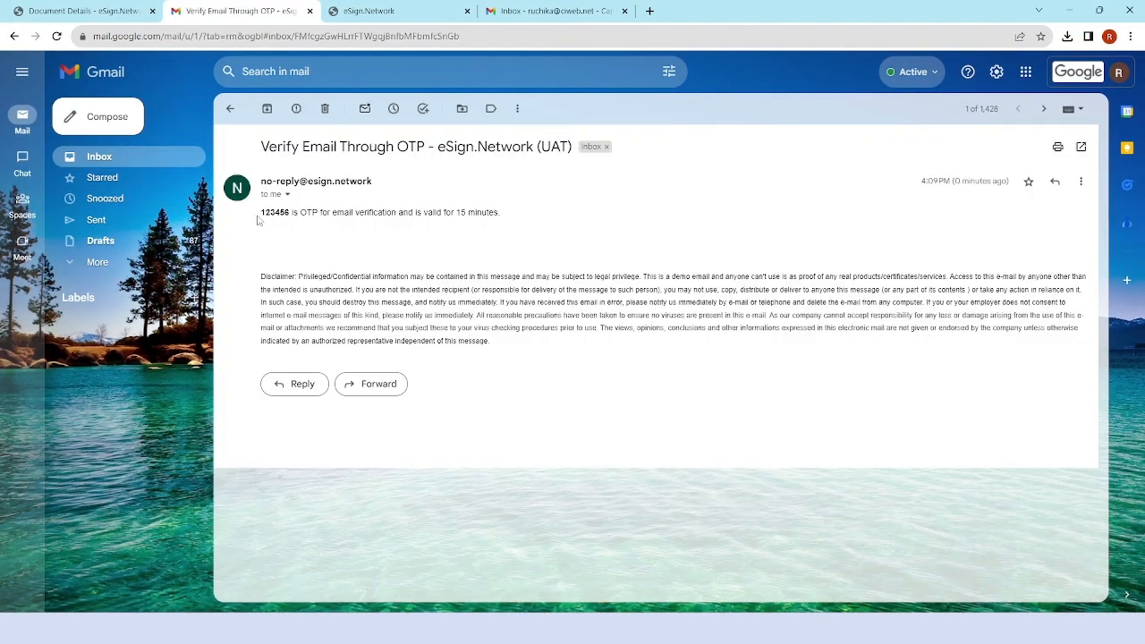
{"action": "left_click_drag", "start_coordinate": [262, 220], "coordinate": [339, 199]}
Enter the OTP on the eSign verification page and submit it.
{"action": "left_click", "coordinate": [369, 10]}
{"action": "left_click", "coordinate": [340, 273]}
{"action": "type", "text": "12345"}
{"action": "left_click", "coordinate": [485, 270]}
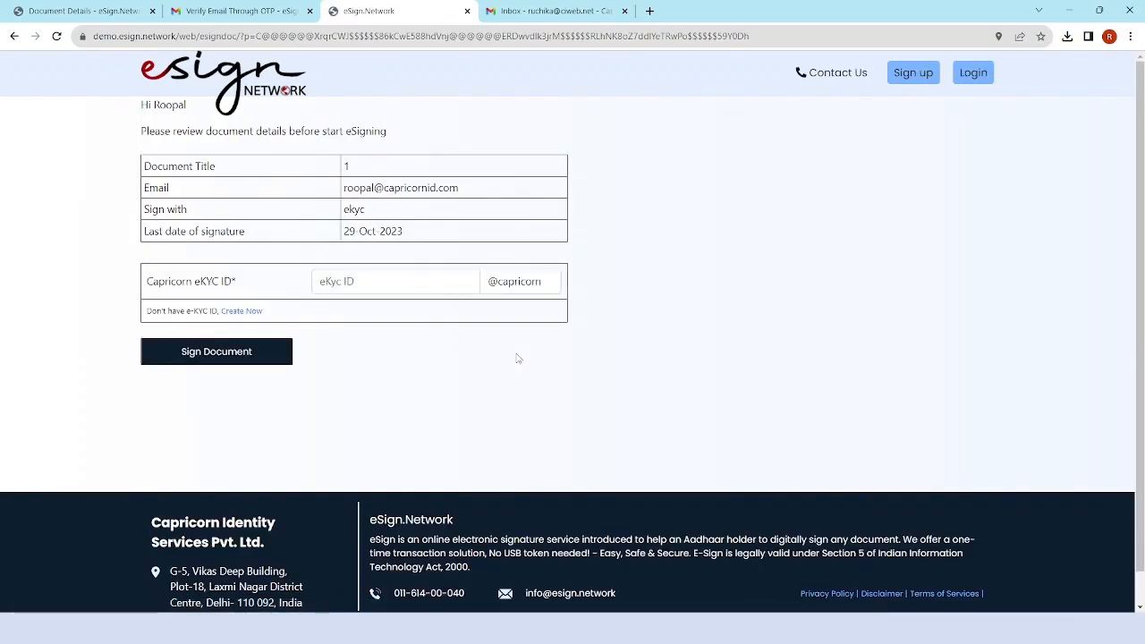
Enter the first signatory's Capricorn eKYC ID and start signing the document.
{"action": "left_click", "coordinate": [350, 283]}
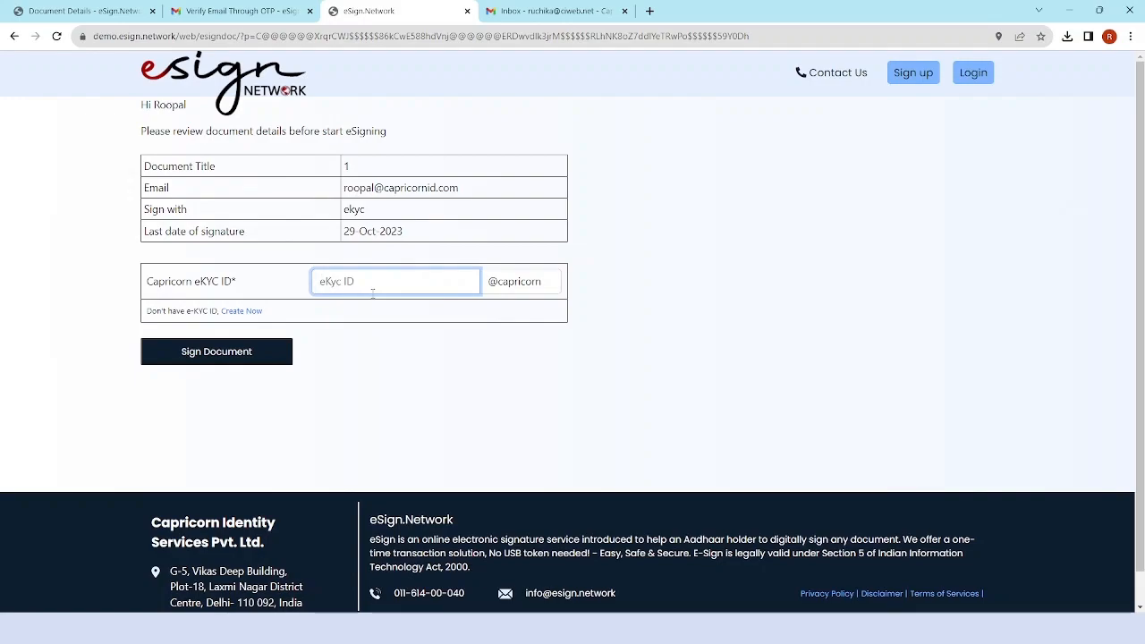
{"action": "type", "text": "e"}
{"action": "left_click", "coordinate": [238, 360]}
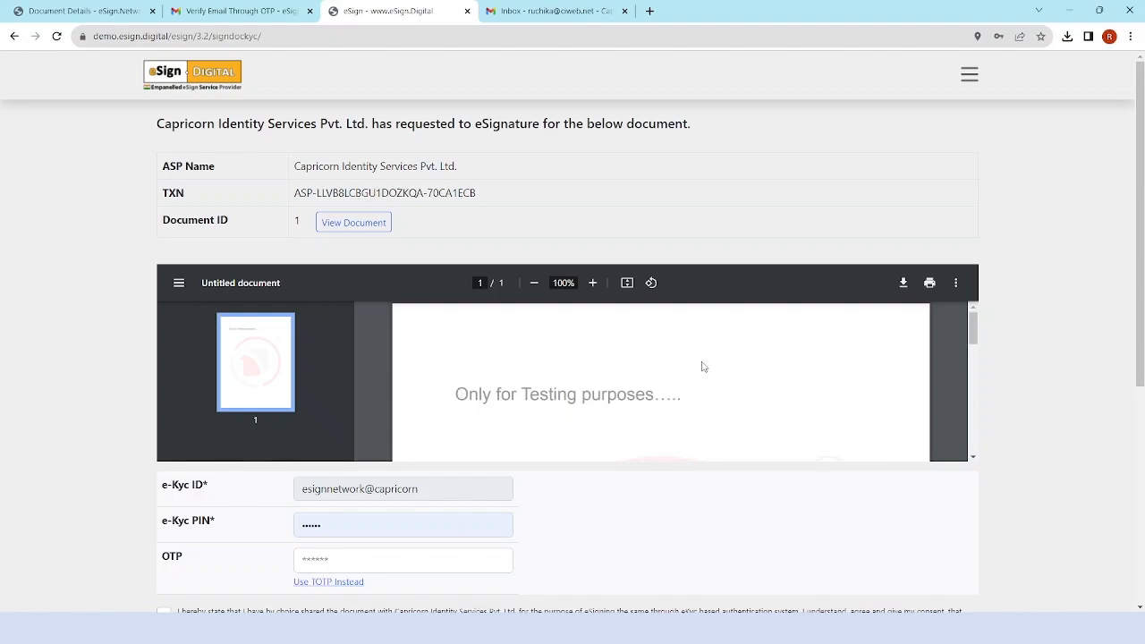
Re-enter the e-Kyc PIN and agree to the consent statement.
{"action": "scroll", "coordinate": [699, 367], "scroll_direction": "down", "scroll_amount": 5}
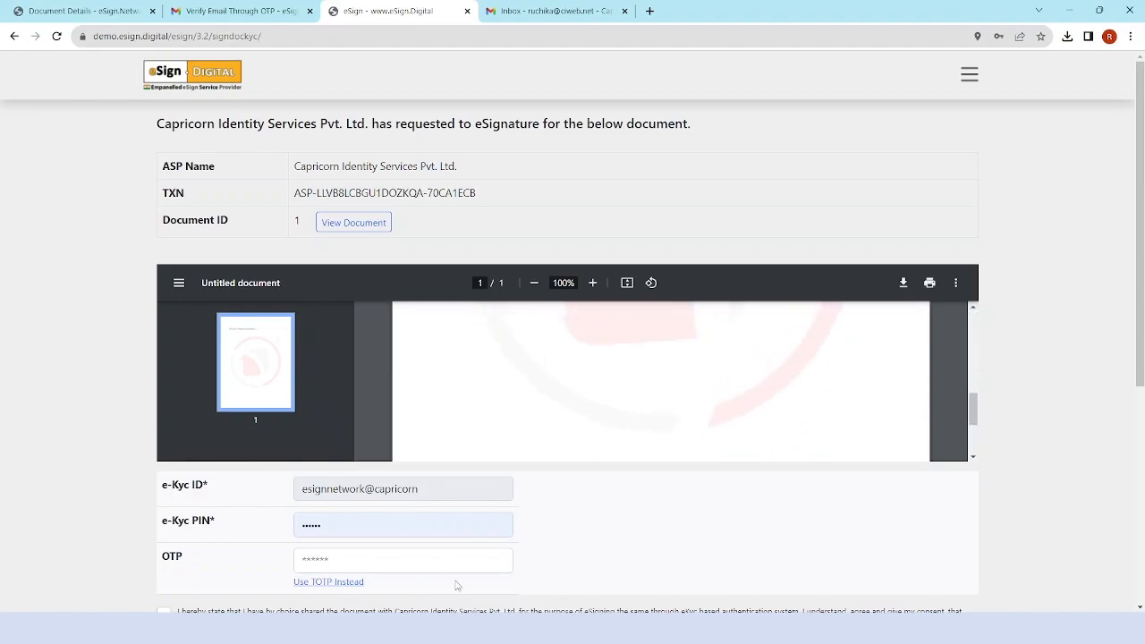
{"action": "scroll", "coordinate": [650, 521], "scroll_direction": "down", "scroll_amount": 3}
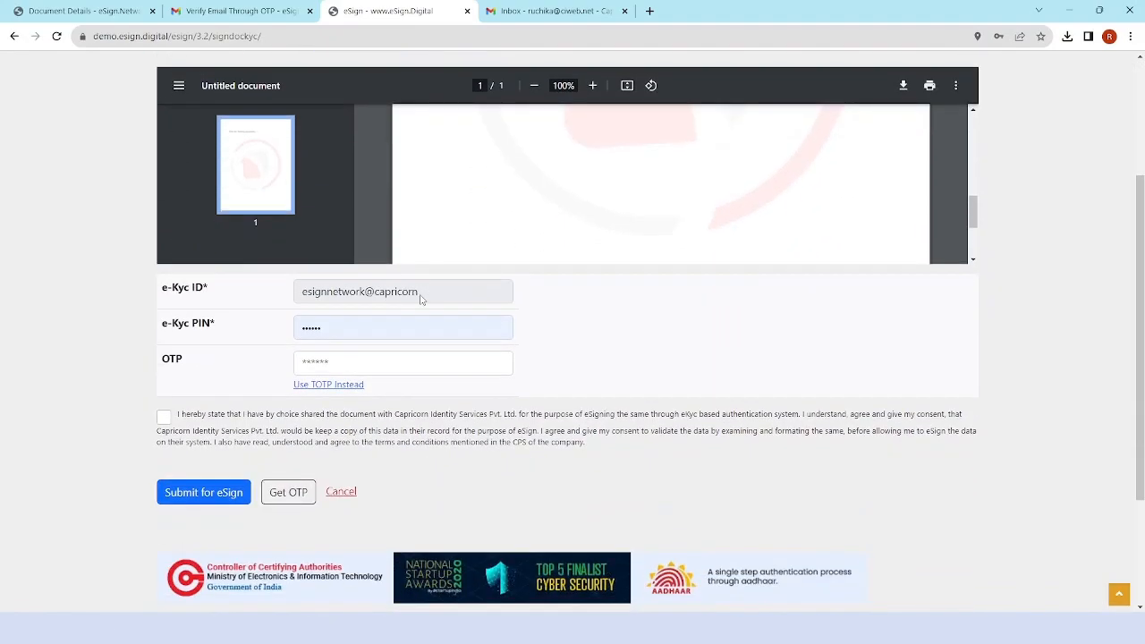
{"action": "left_click_drag", "start_coordinate": [420, 296], "coordinate": [296, 295]}
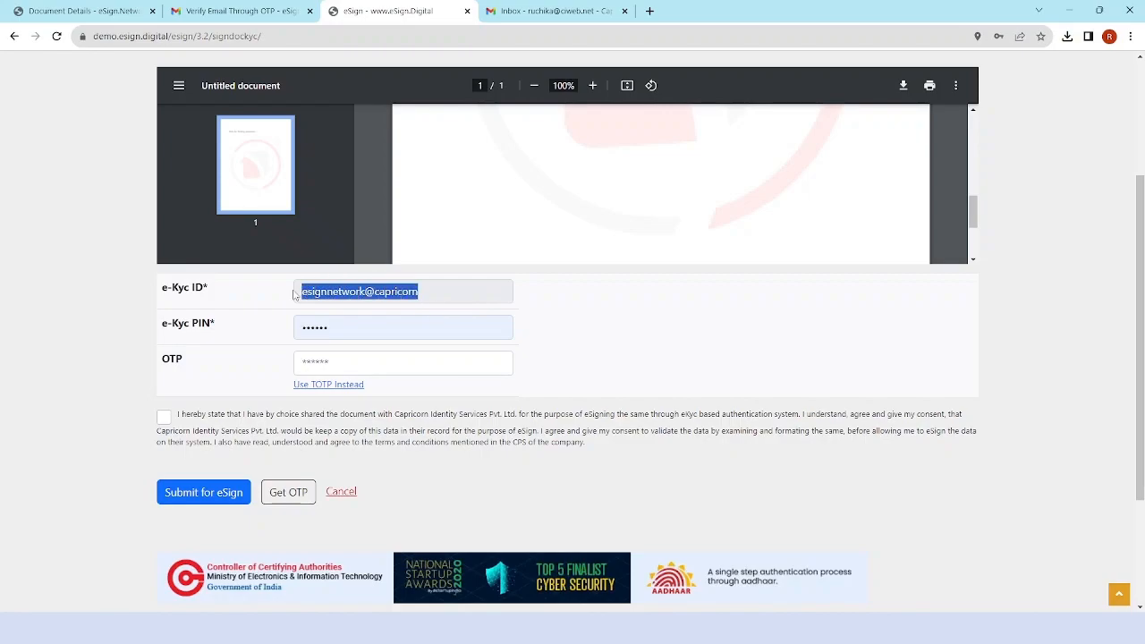
{"action": "left_click_drag", "start_coordinate": [341, 328], "coordinate": [302, 327]}
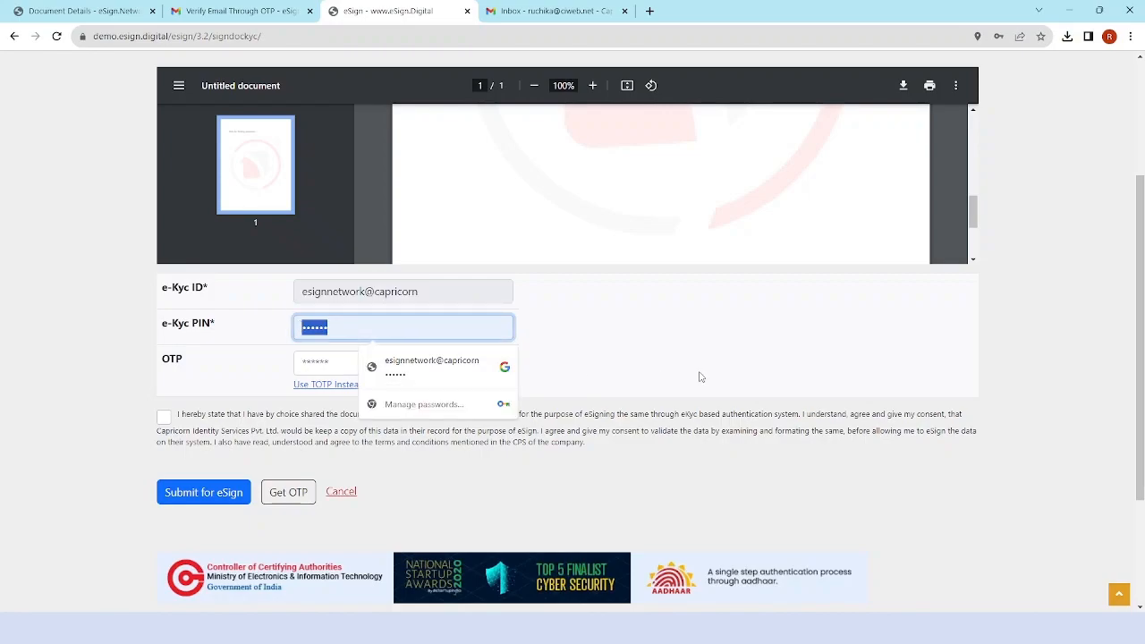
{"action": "type", "text": "12345"}
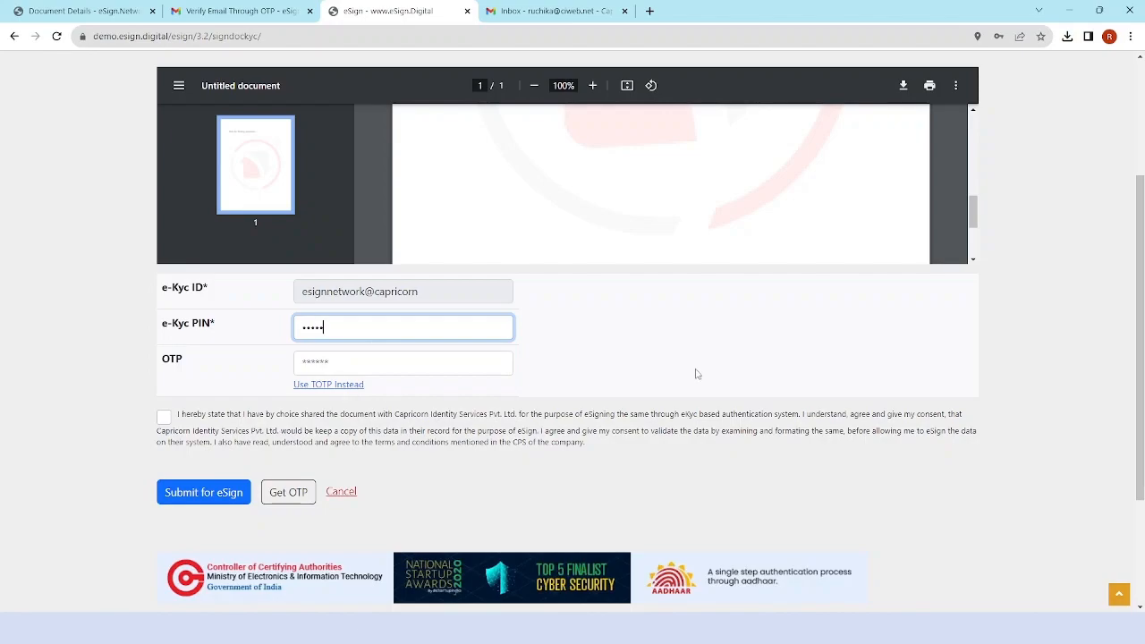
{"action": "left_click", "coordinate": [164, 417]}
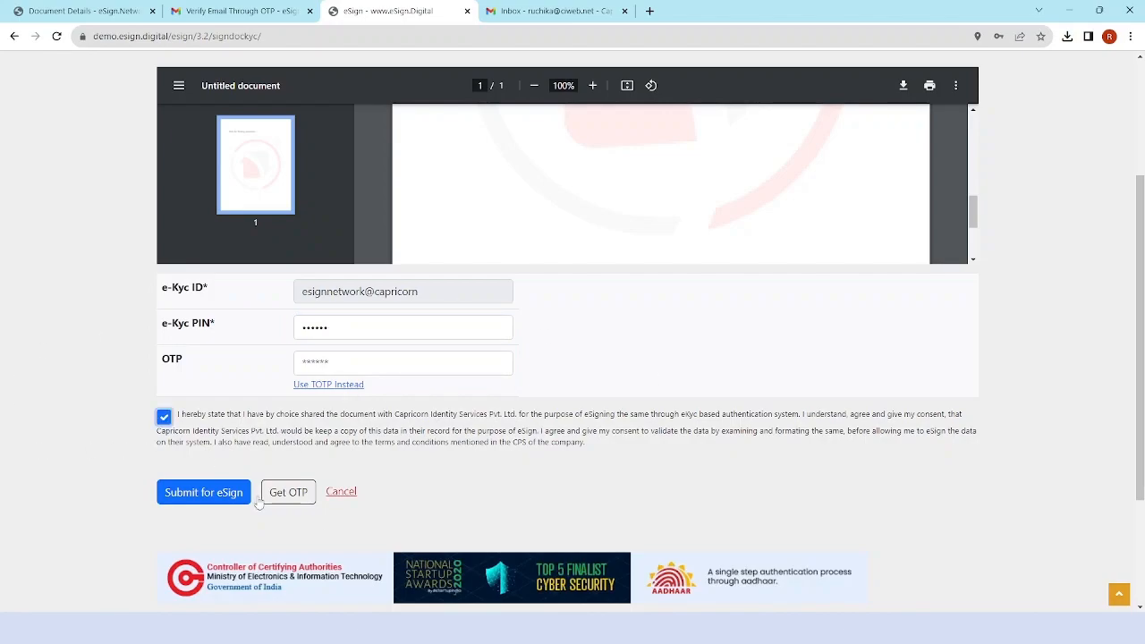
Request the signing OTP, enter it, and submit the document for eSign.
{"action": "left_click", "coordinate": [290, 494]}
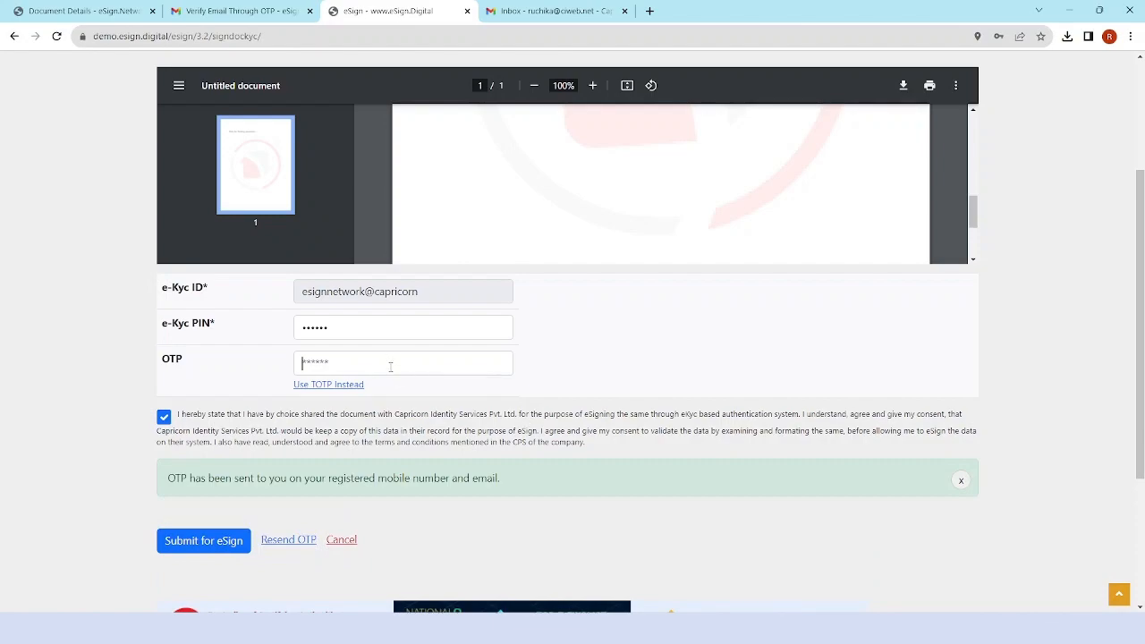
{"action": "left_click", "coordinate": [390, 367]}
{"action": "type", "text": "••"}
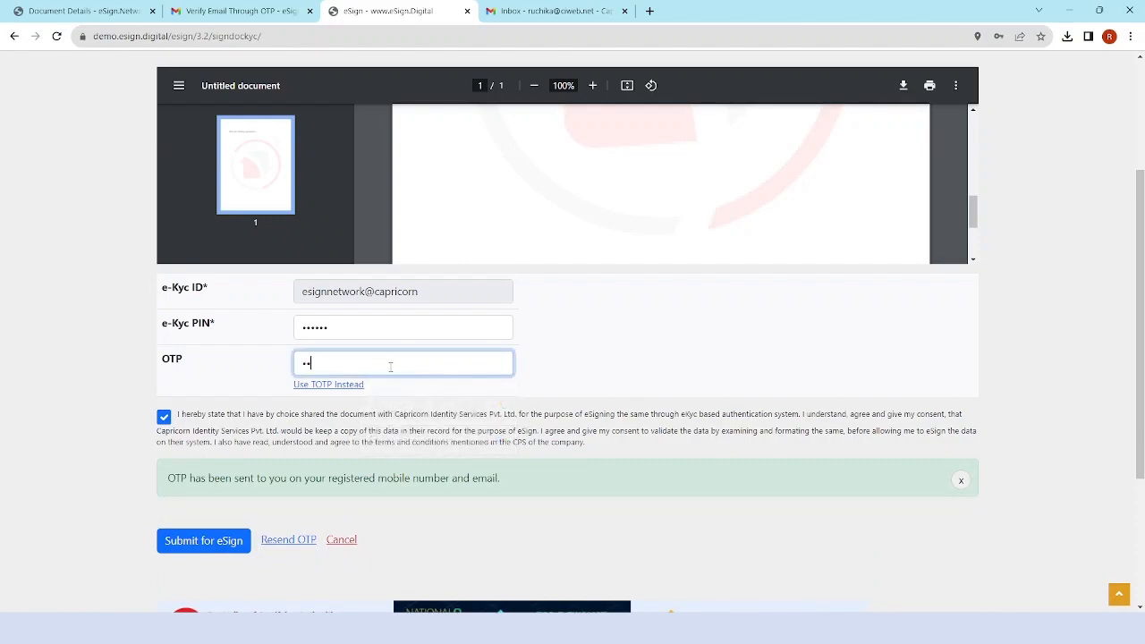
{"action": "left_click", "coordinate": [223, 546]}
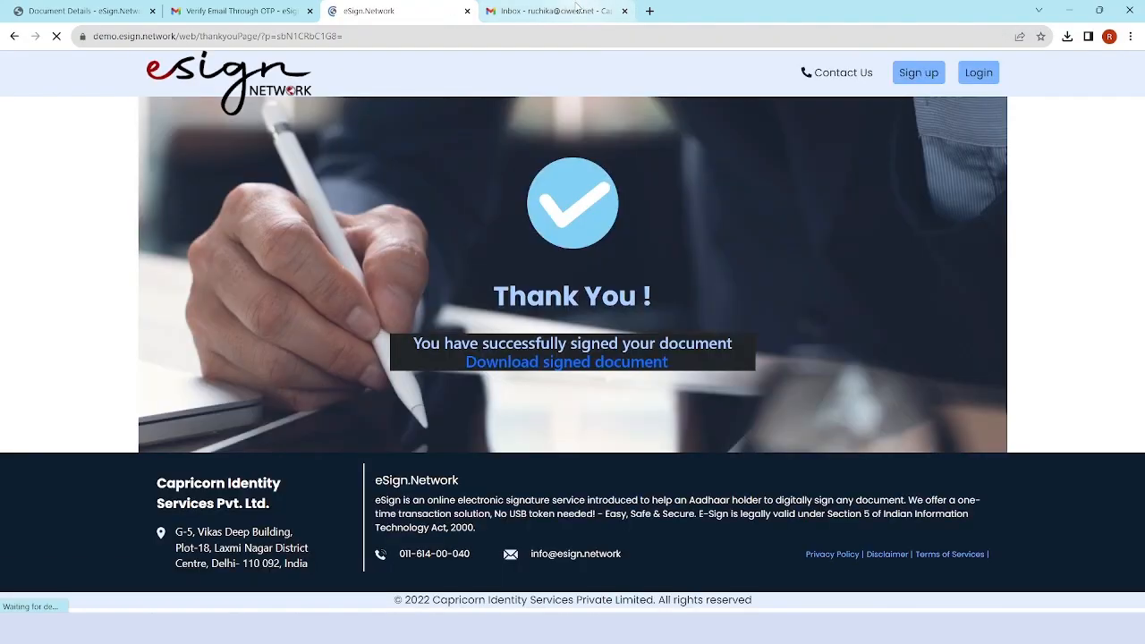
Download the signed document as 1 (3).pdf and show it in its folder.
{"action": "left_click", "coordinate": [560, 10]}
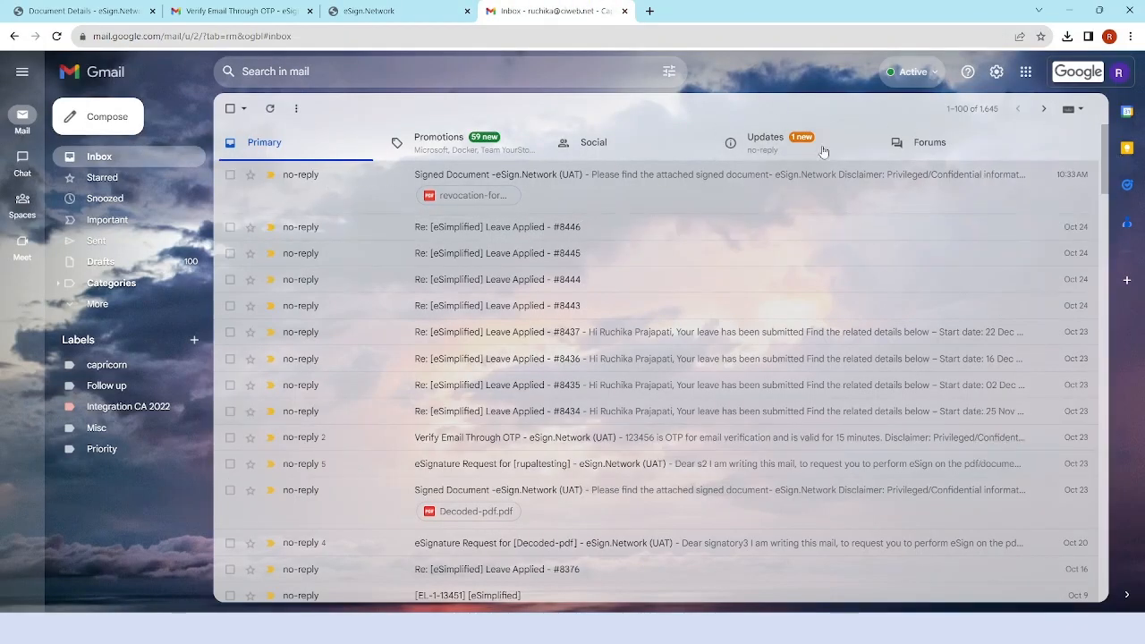
{"action": "left_click", "coordinate": [379, 7]}
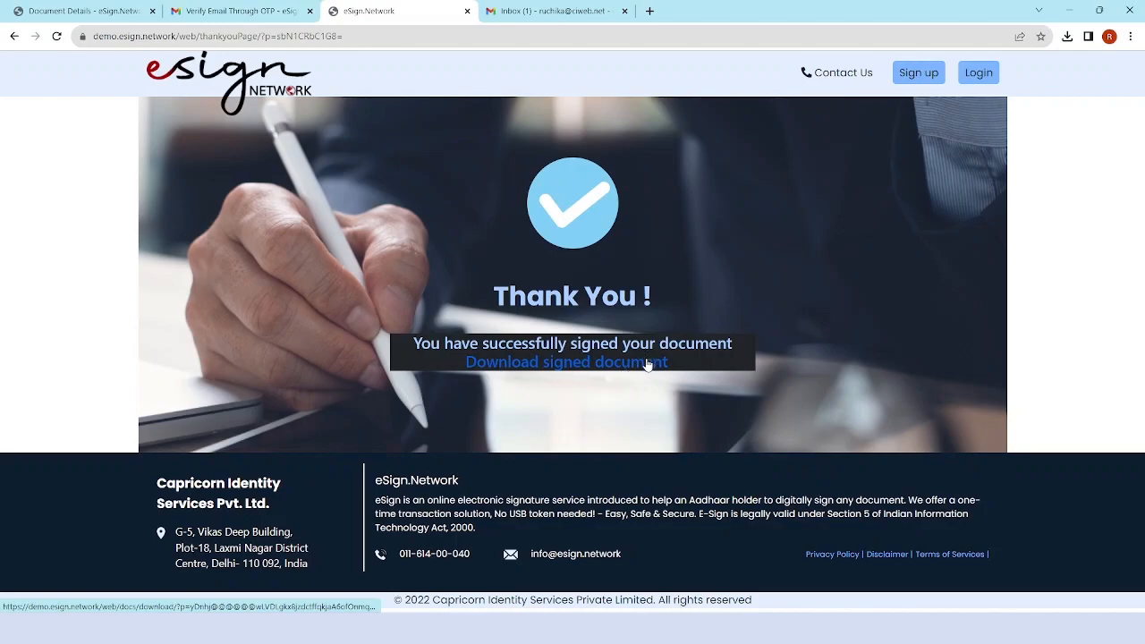
{"action": "left_click", "coordinate": [619, 377]}
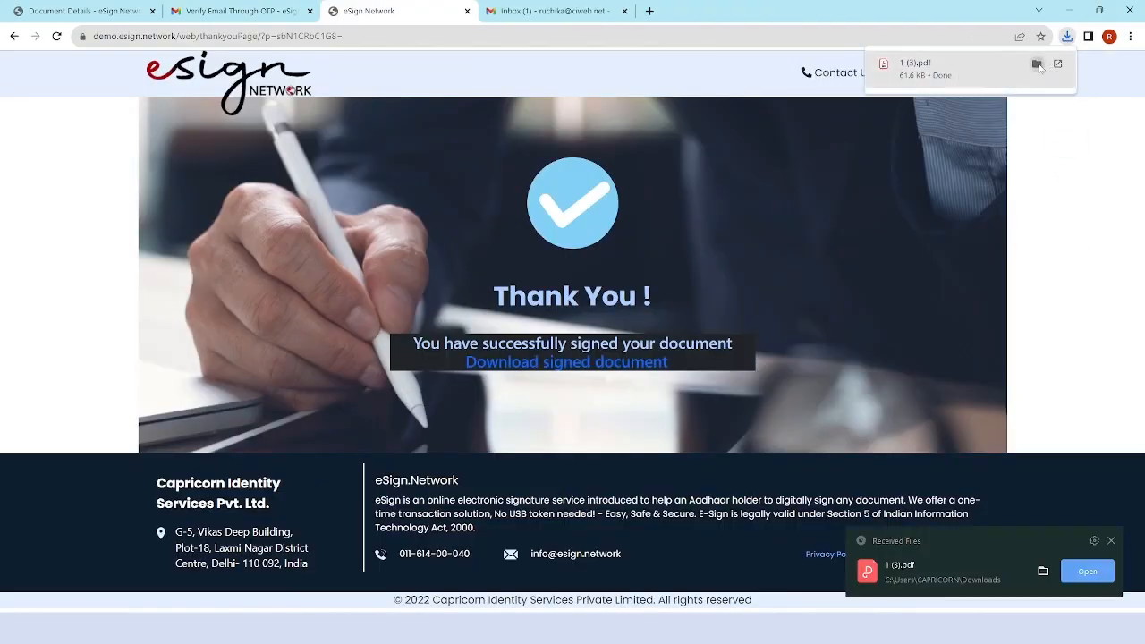
{"action": "left_click", "coordinate": [1038, 64]}
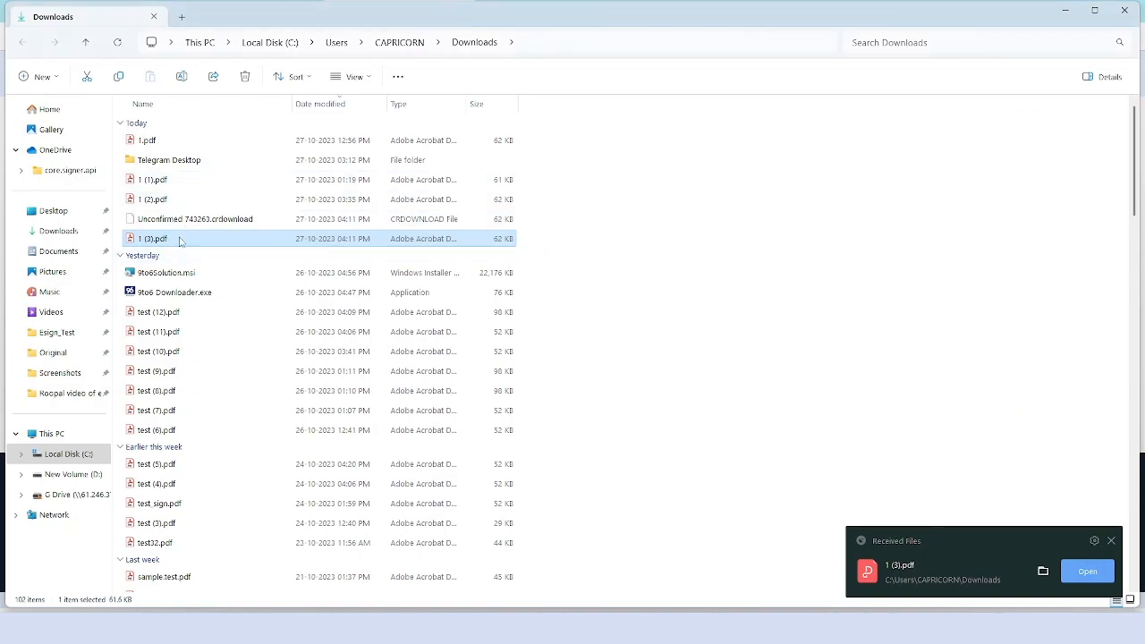
Open 1 (3).pdf in Adobe Acrobat Reader and check its valid signature box.
{"action": "right_click", "coordinate": [354, 241]}
{"action": "left_click", "coordinate": [218, 283]}
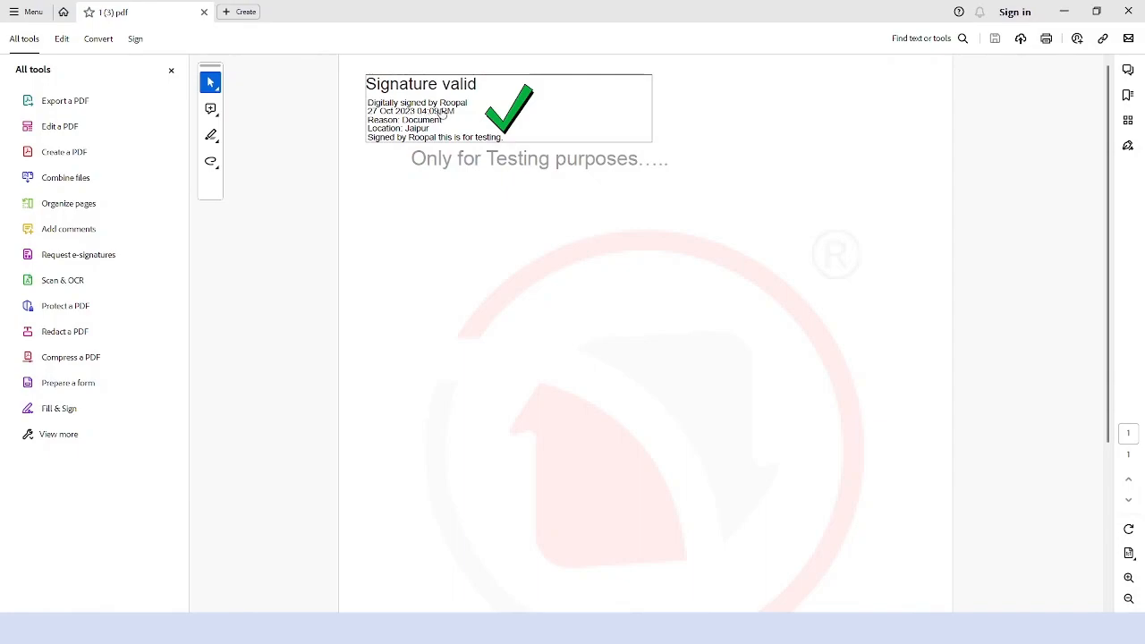
{"action": "scroll", "coordinate": [471, 122], "scroll_direction": "down", "scroll_amount": 1}
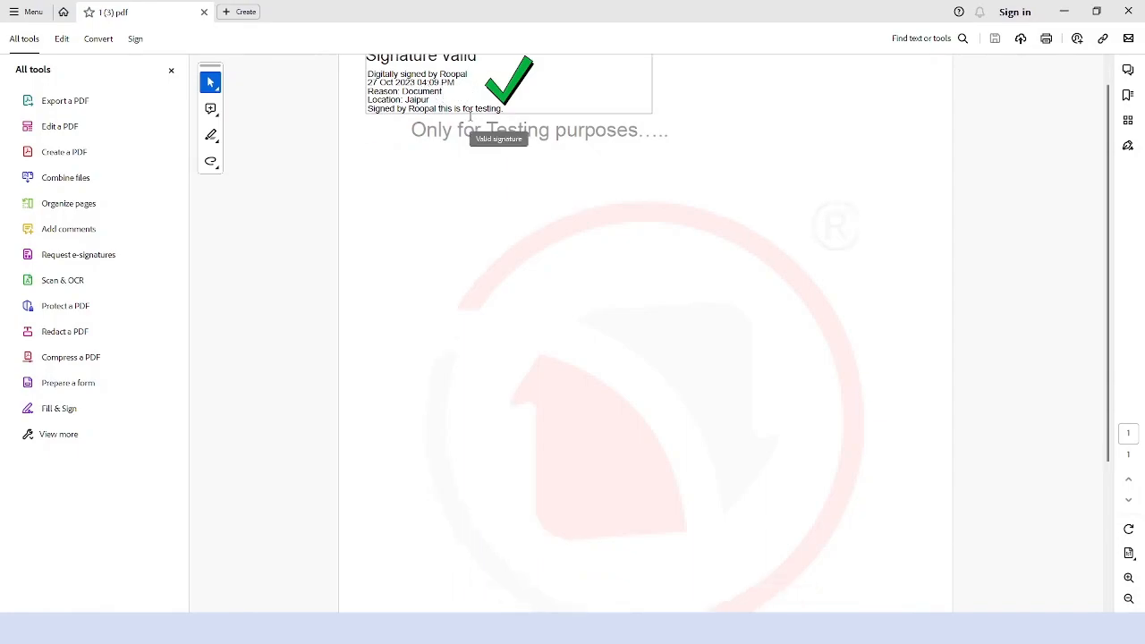
{"action": "scroll", "coordinate": [470, 117], "scroll_direction": "down", "scroll_amount": 3}
{"action": "scroll", "coordinate": [824, 425], "scroll_direction": "down", "scroll_amount": 2}
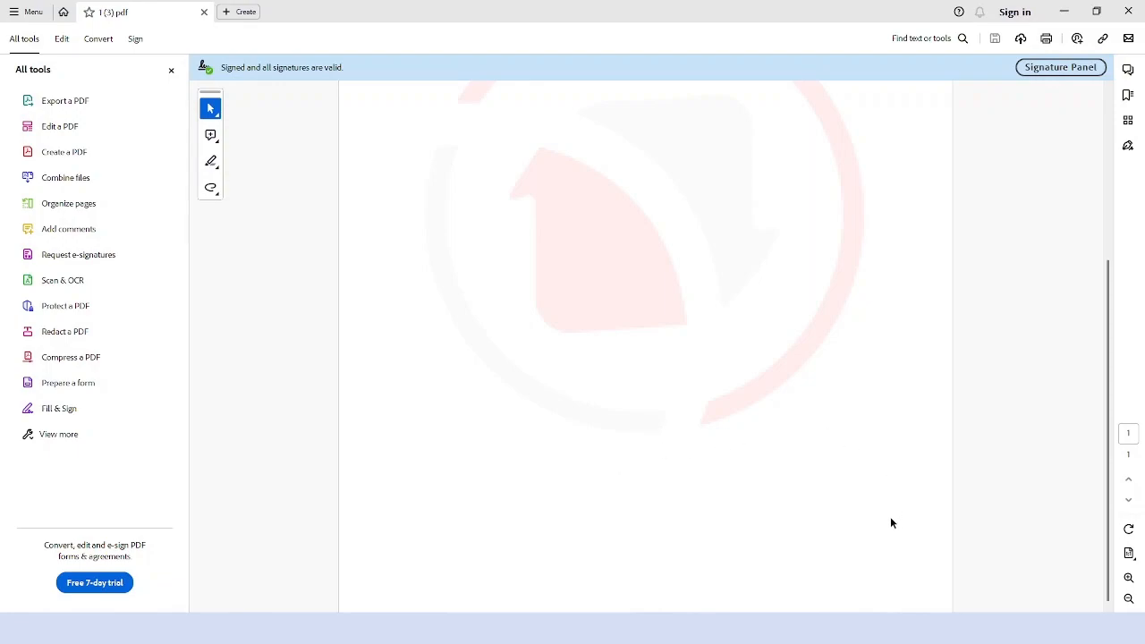
{"action": "scroll", "coordinate": [886, 483], "scroll_direction": "up", "scroll_amount": 5}
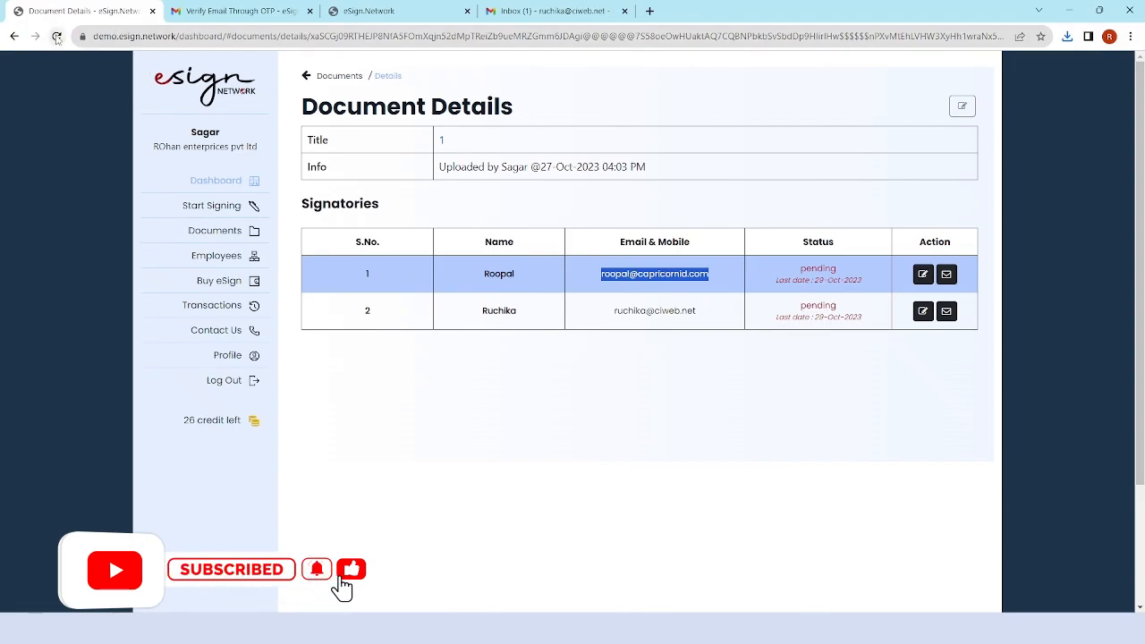
Reload Document Details, check the success ekyc entry in eSign Logs, and go to Gmail.
{"action": "left_click", "coordinate": [57, 37]}
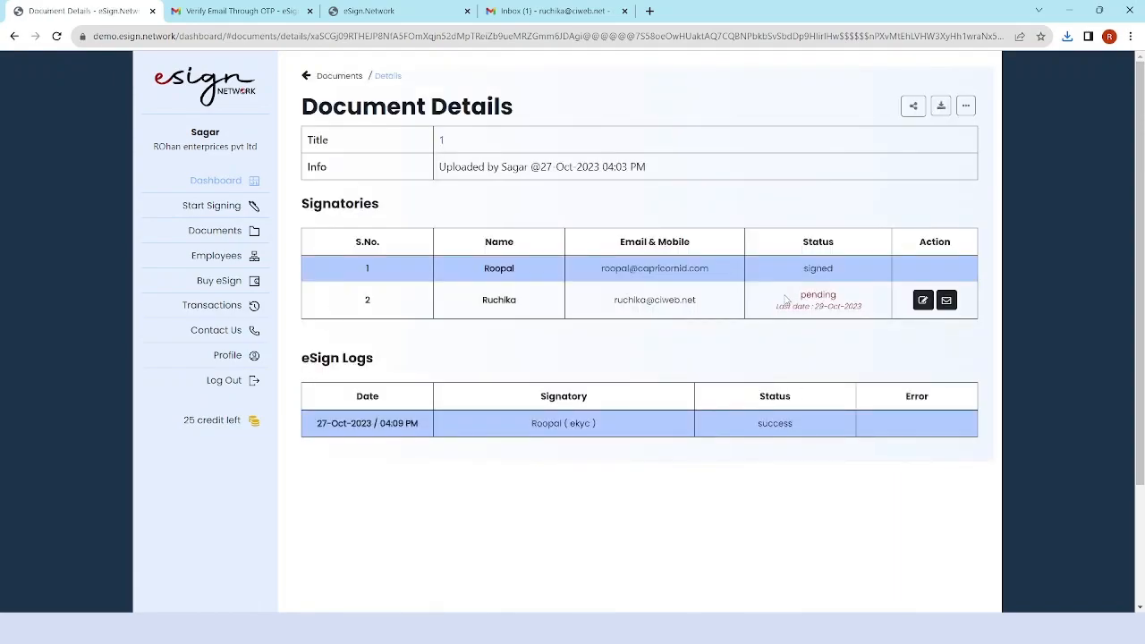
{"action": "double_click", "coordinate": [775, 423]}
{"action": "double_click", "coordinate": [579, 423]}
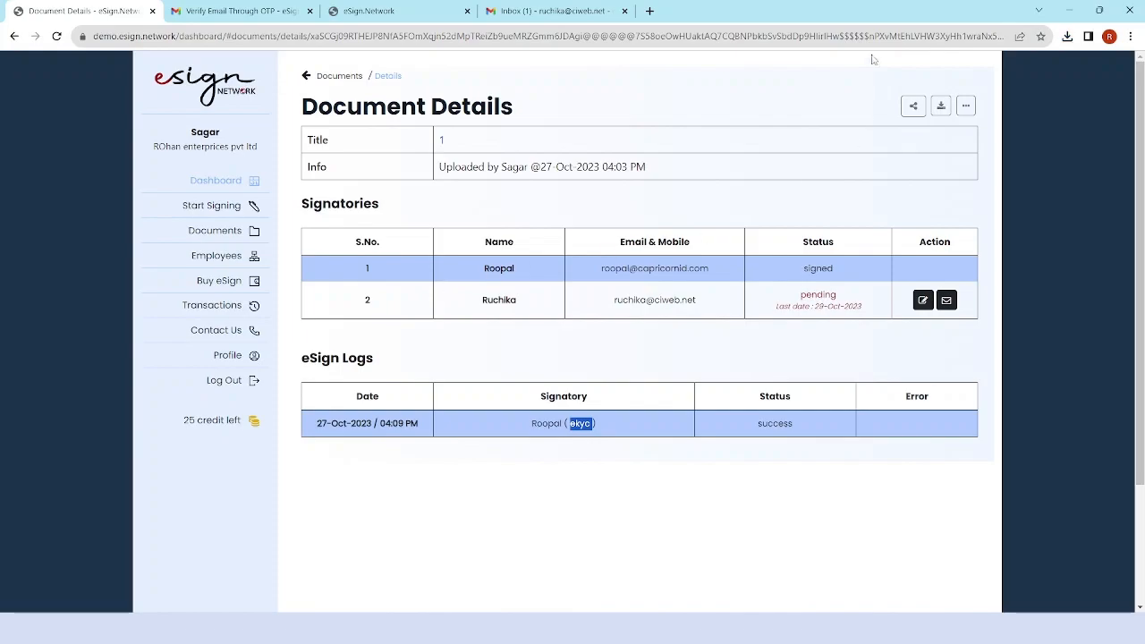
{"action": "left_click", "coordinate": [605, 8]}
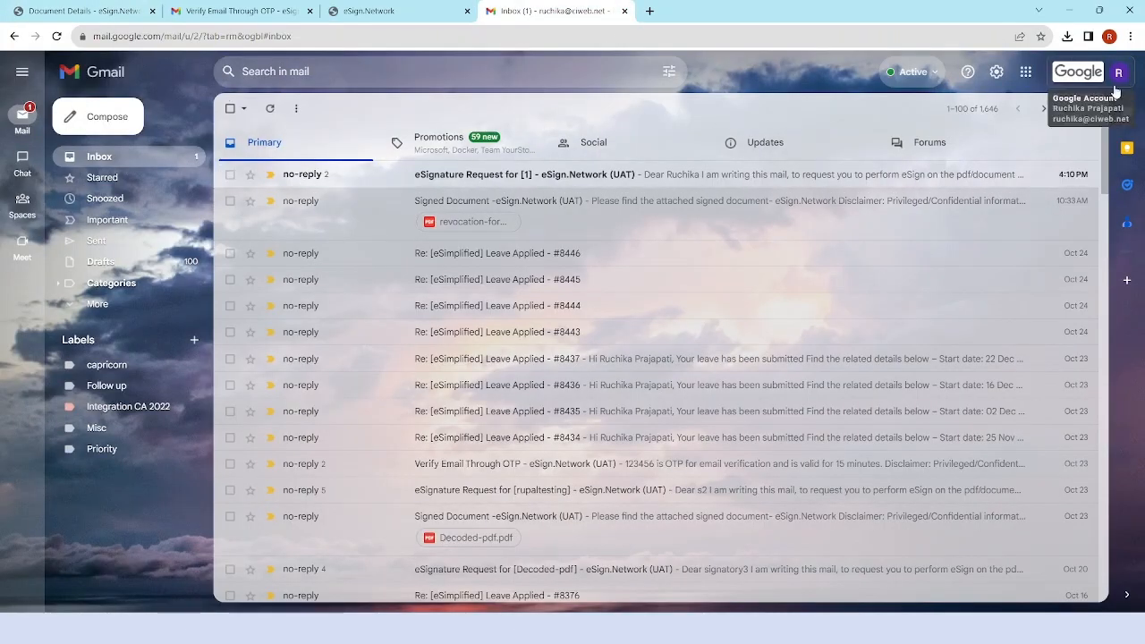
Open the second signatory's 'eSignature Request for [1]' e-mail and follow its signing link.
{"action": "left_click", "coordinate": [299, 176]}
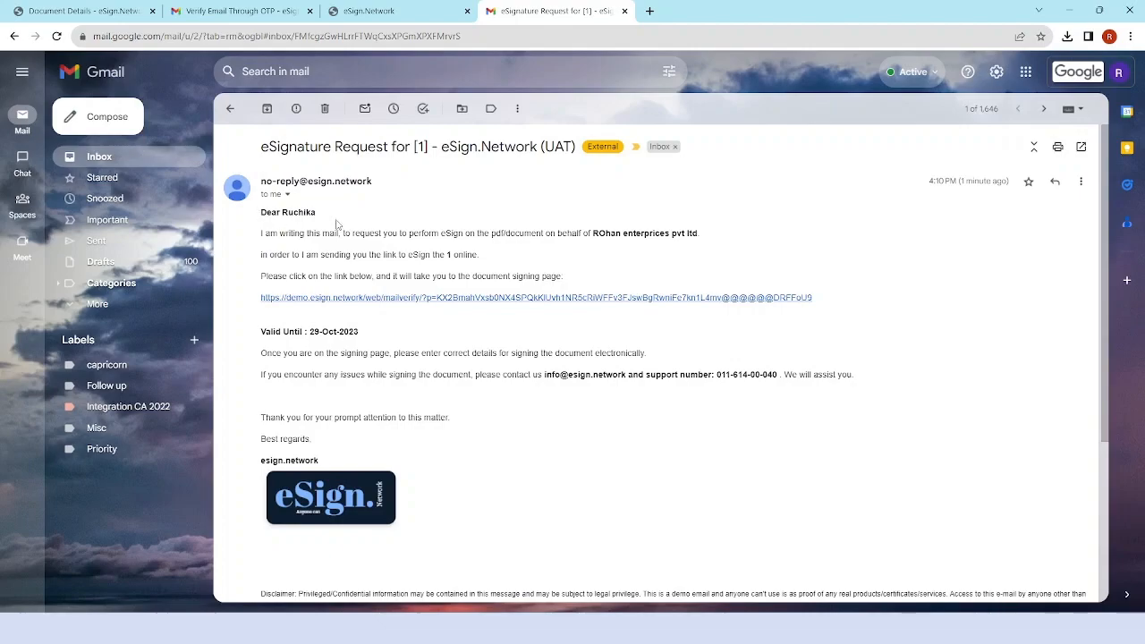
{"action": "left_click_drag", "start_coordinate": [593, 235], "coordinate": [712, 236]}
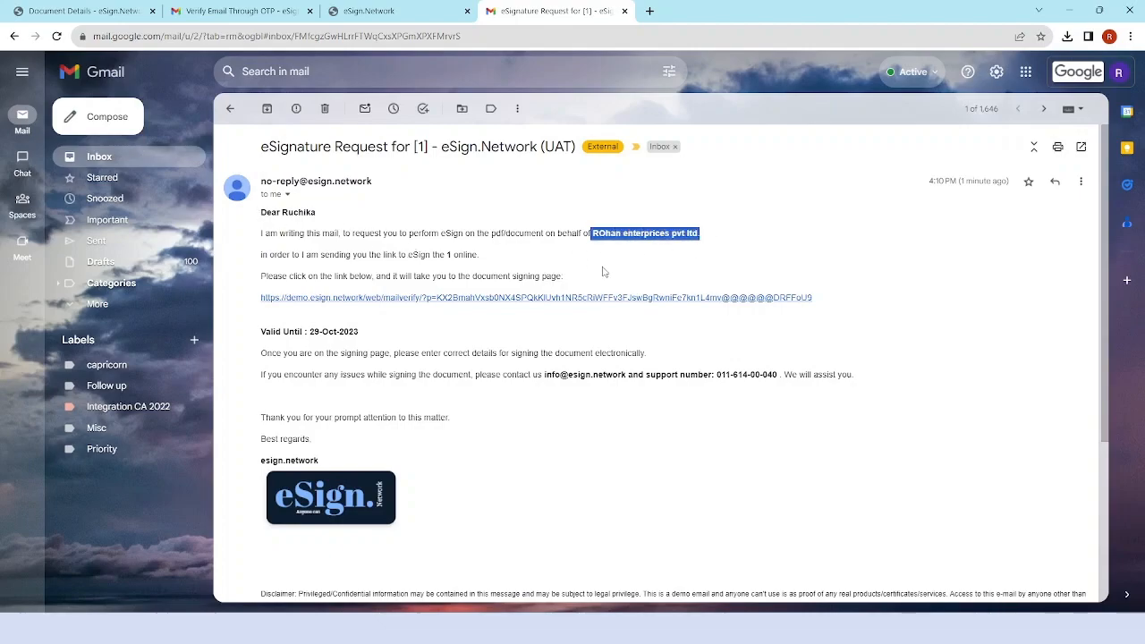
{"action": "left_click", "coordinate": [389, 307]}
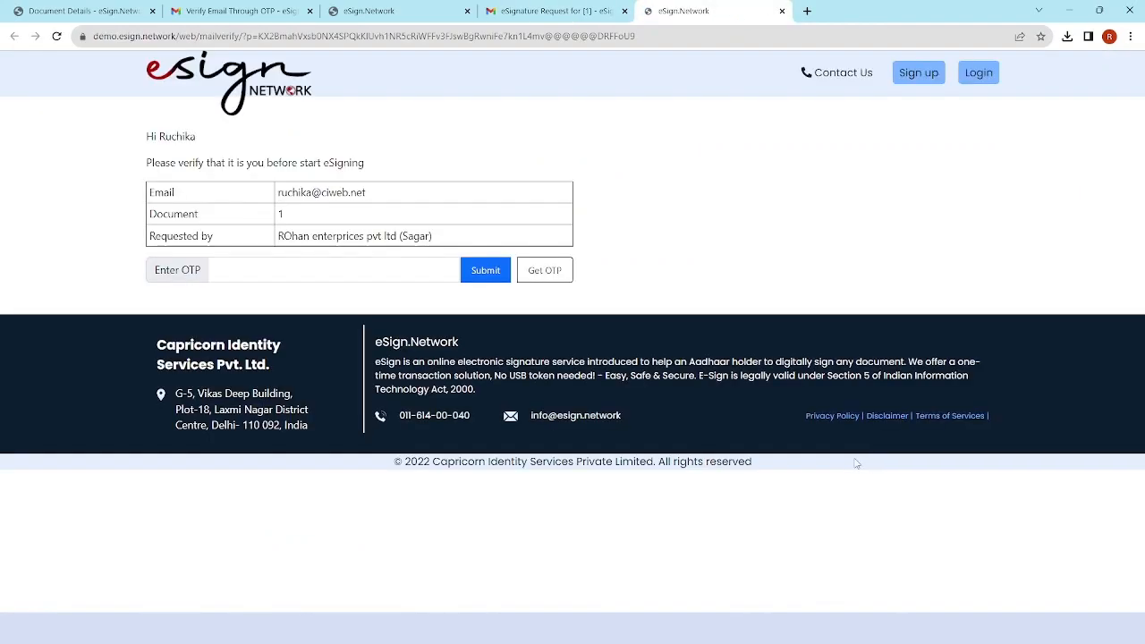
Request an OTP and copy the code from the Verify Email Through OTP e-mail.
{"action": "left_click", "coordinate": [552, 279]}
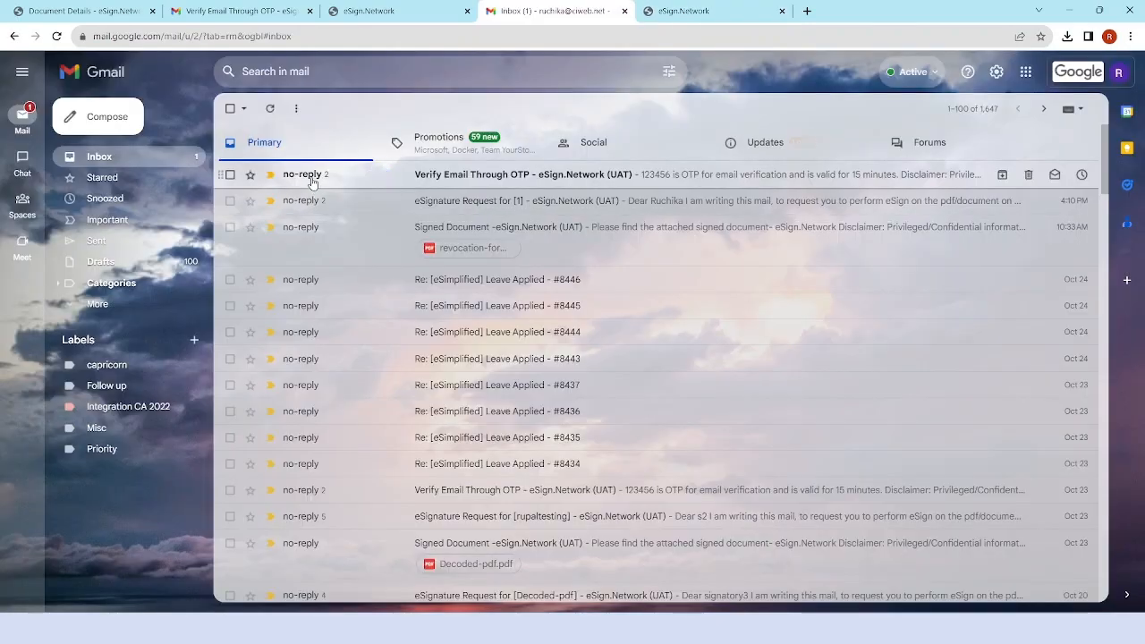
{"action": "left_click", "coordinate": [407, 174]}
{"action": "double_click", "coordinate": [274, 213]}
{"action": "key", "text": "ctrl+c"}
Paste the OTP on the eSign verification page and submit it.
{"action": "left_click", "coordinate": [683, 11]}
{"action": "left_click", "coordinate": [363, 269]}
{"action": "key", "text": "ctrl+v"}
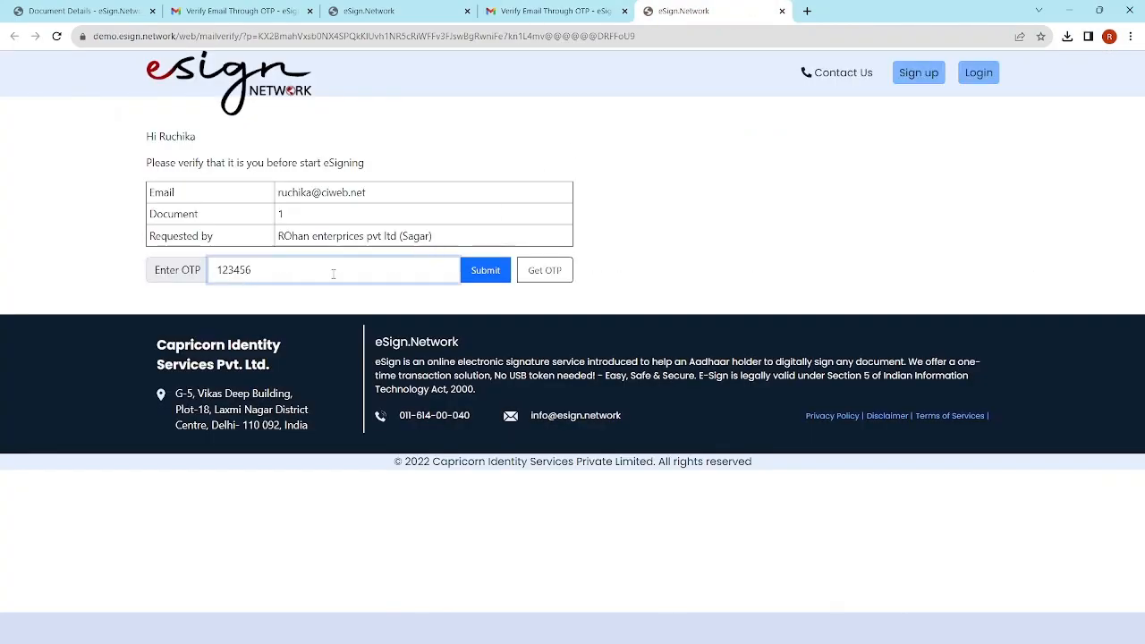
{"action": "left_click", "coordinate": [485, 270]}
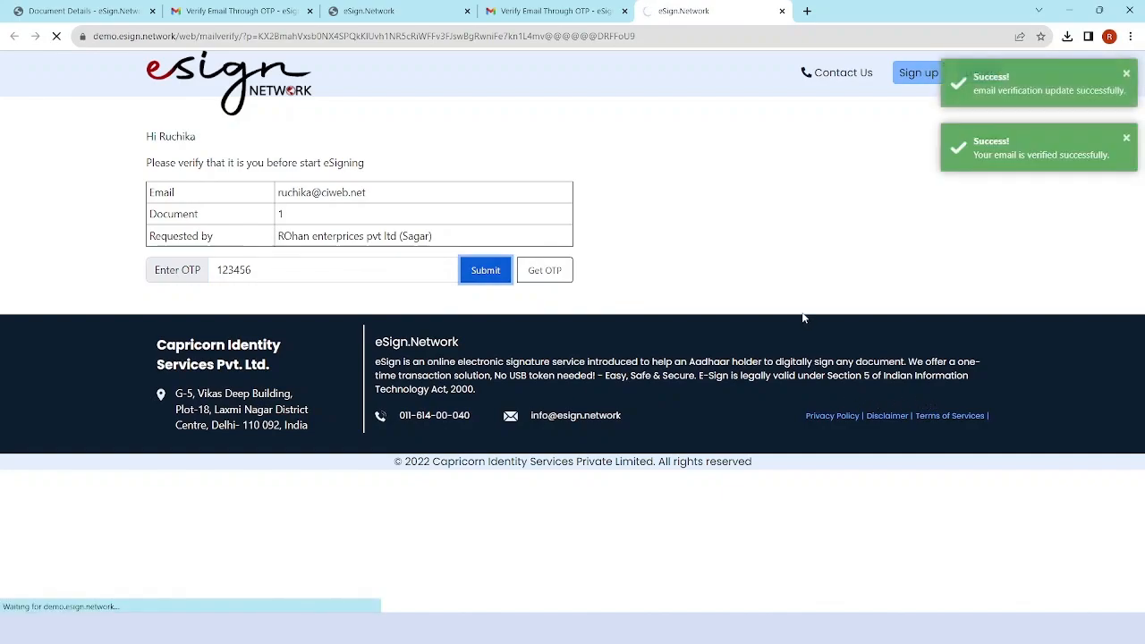
{"action": "left_click", "coordinate": [362, 289]}
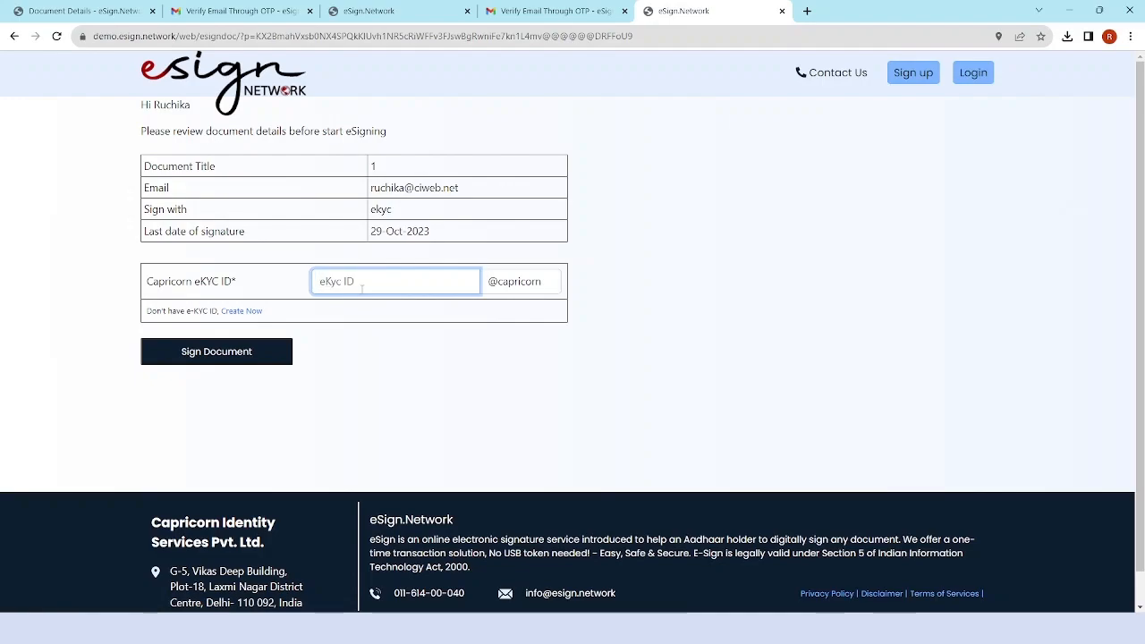
Enter the second signatory's eKYC ID and start signing document 1.
{"action": "type", "text": "esignnetwo"}
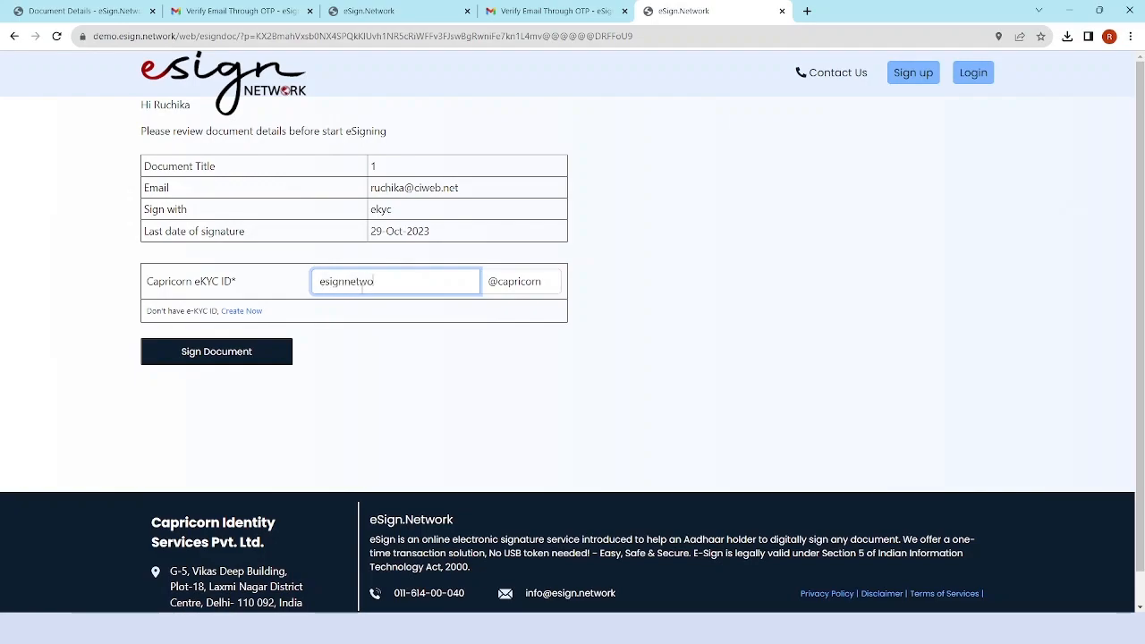
{"action": "left_click", "coordinate": [236, 360]}
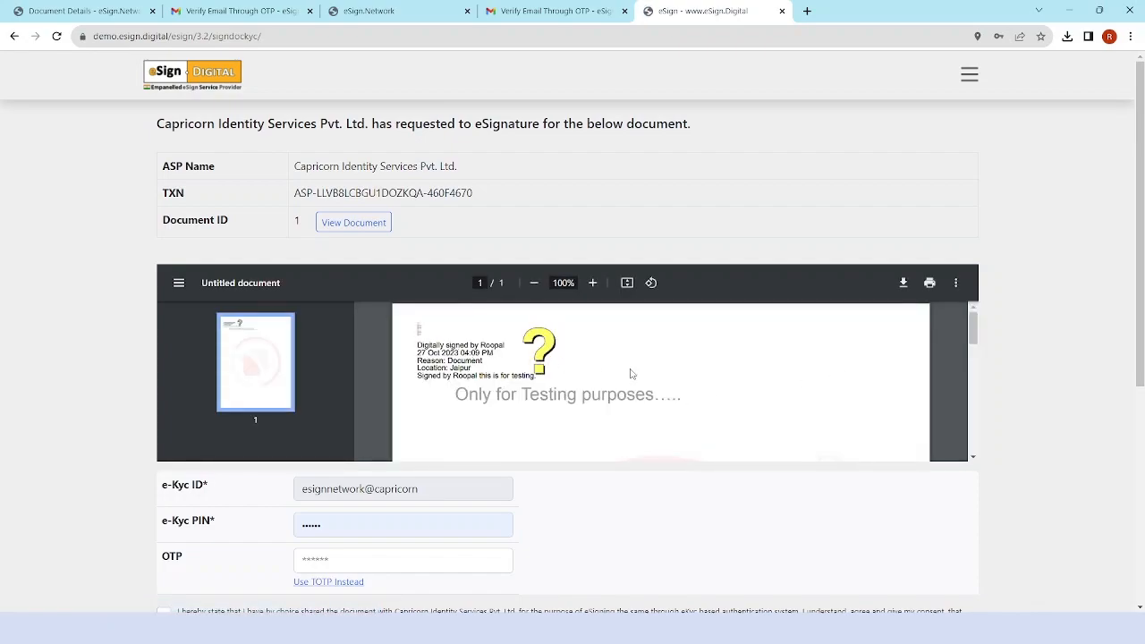
Replace the existing eKYC PIN on the eSign Digital signing page with the PIN again.
{"action": "scroll", "coordinate": [633, 378], "scroll_direction": "down", "scroll_amount": 5}
{"action": "scroll", "coordinate": [633, 378], "scroll_direction": "down", "scroll_amount": 3}
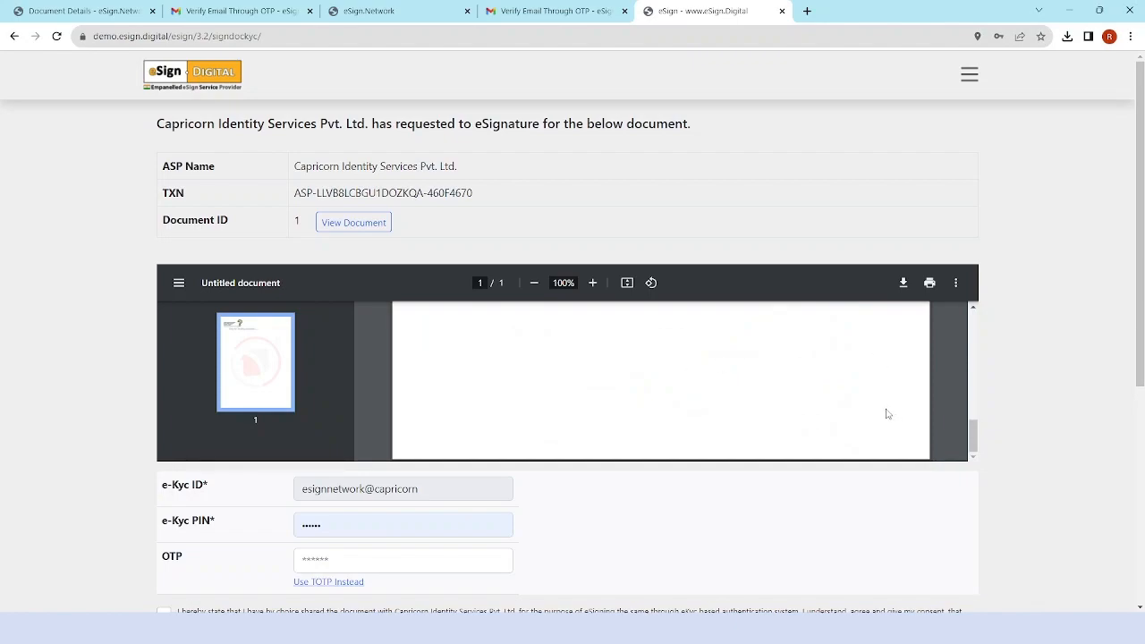
{"action": "double_click", "coordinate": [346, 530]}
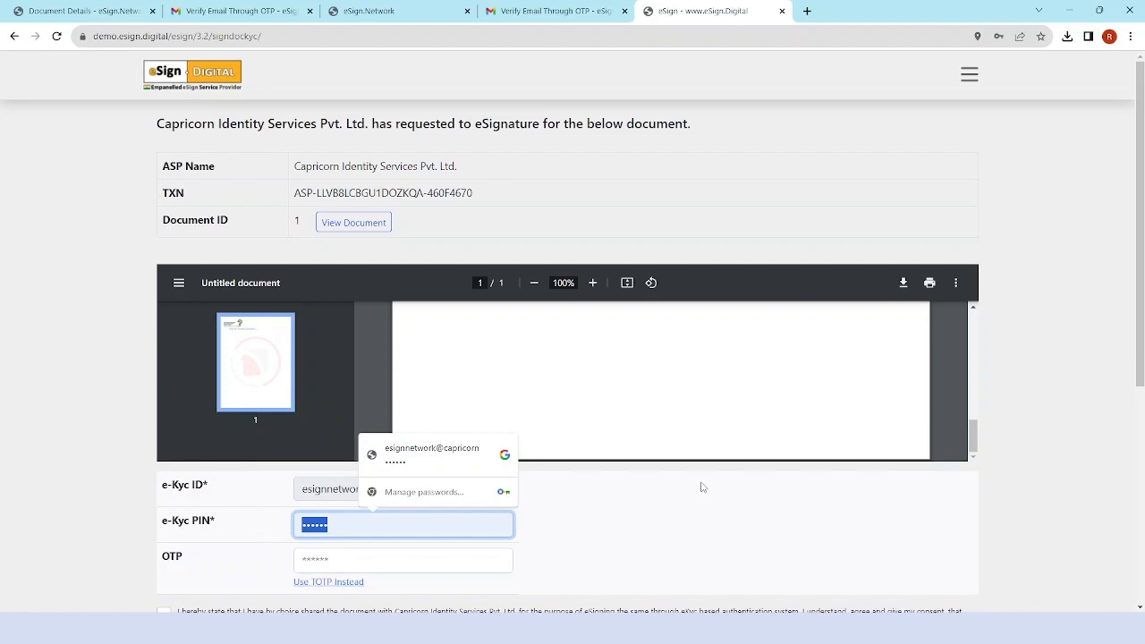
{"action": "type", "text": "••"}
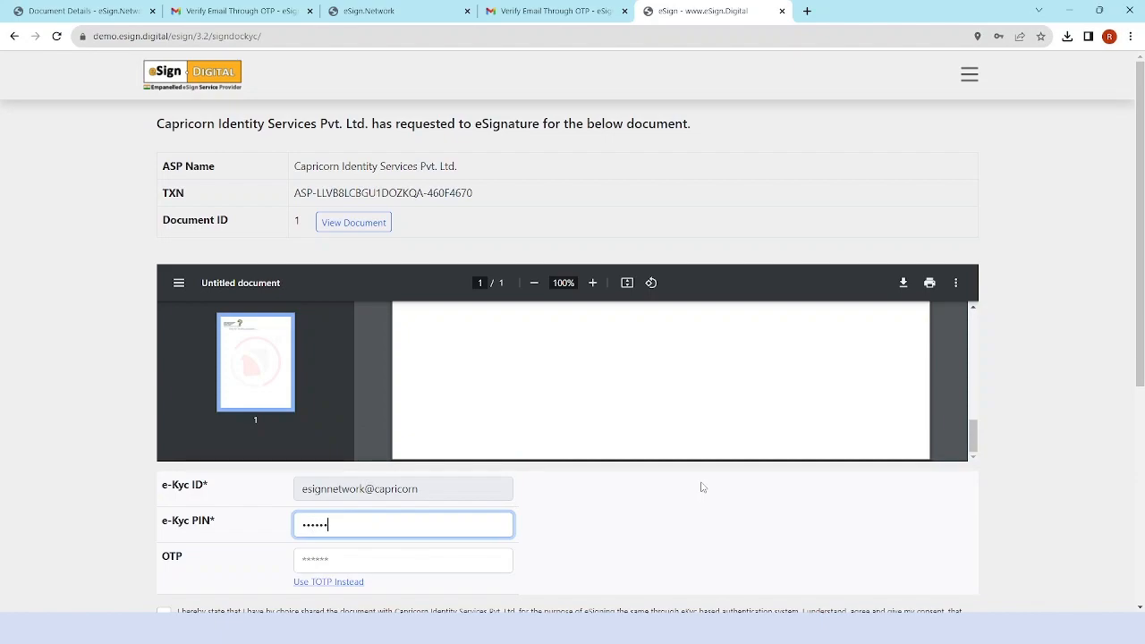
Give eSign consent, request and enter the one-time code, and submit for eSign.
{"action": "scroll", "coordinate": [438, 554], "scroll_direction": "down", "scroll_amount": 2}
{"action": "left_click", "coordinate": [169, 487]}
{"action": "left_click", "coordinate": [290, 559]}
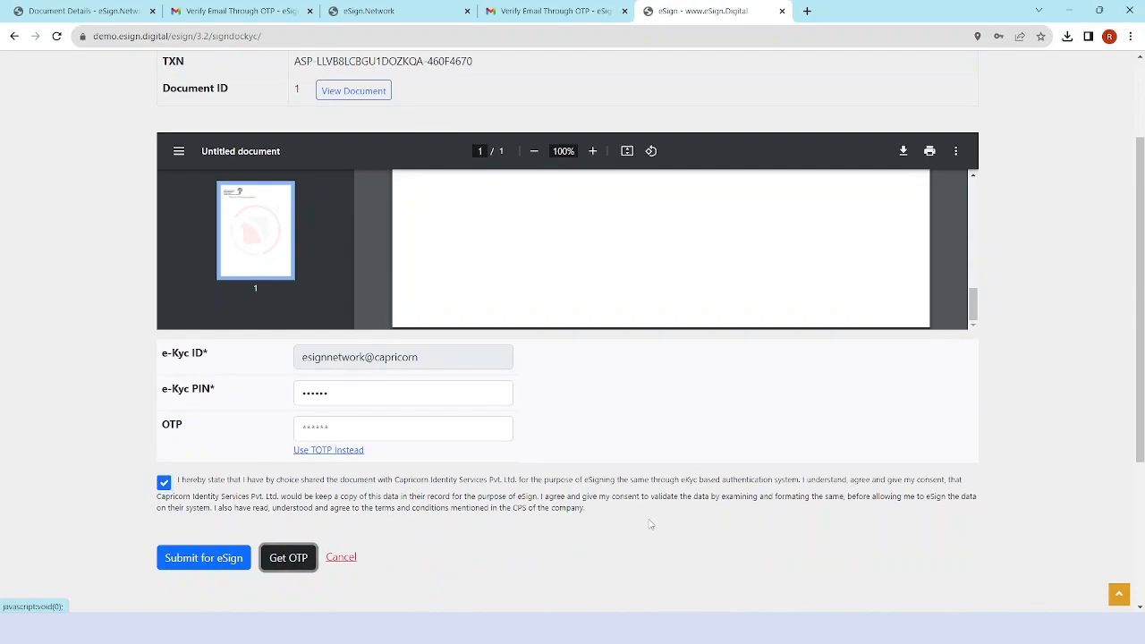
{"action": "left_click", "coordinate": [334, 430]}
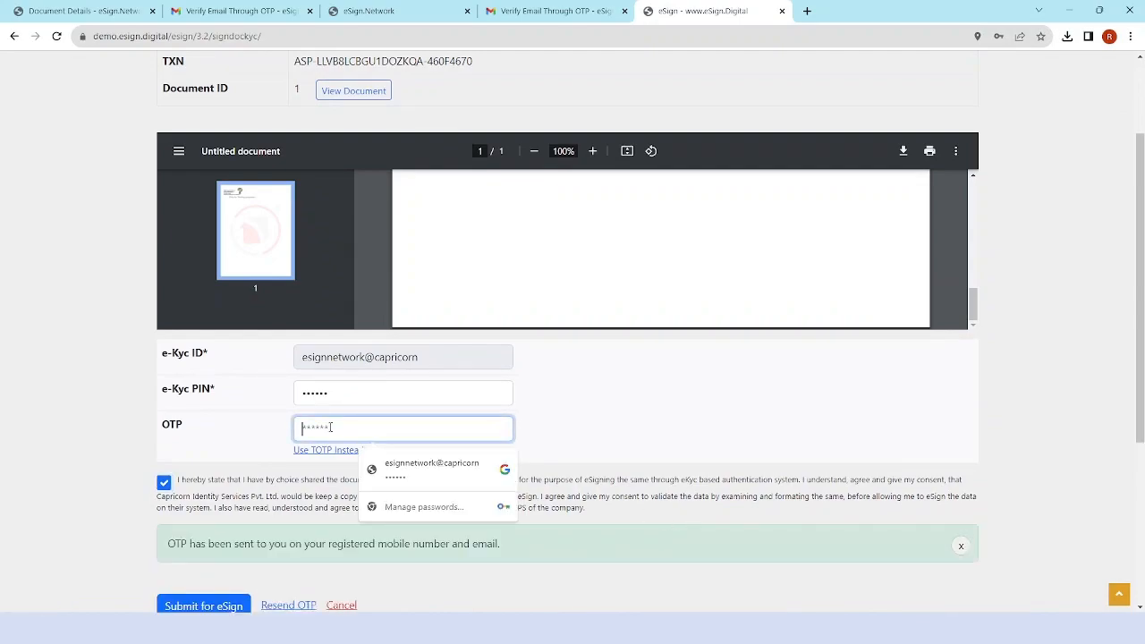
{"action": "type", "text": "•••"}
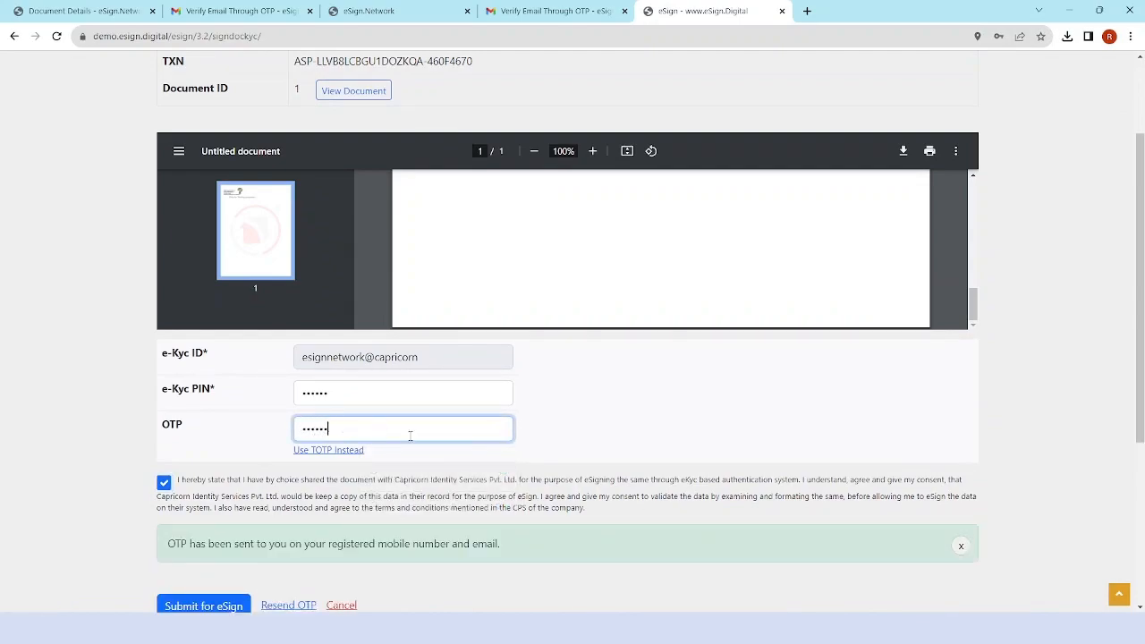
{"action": "scroll", "coordinate": [606, 468], "scroll_direction": "down", "scroll_amount": 3}
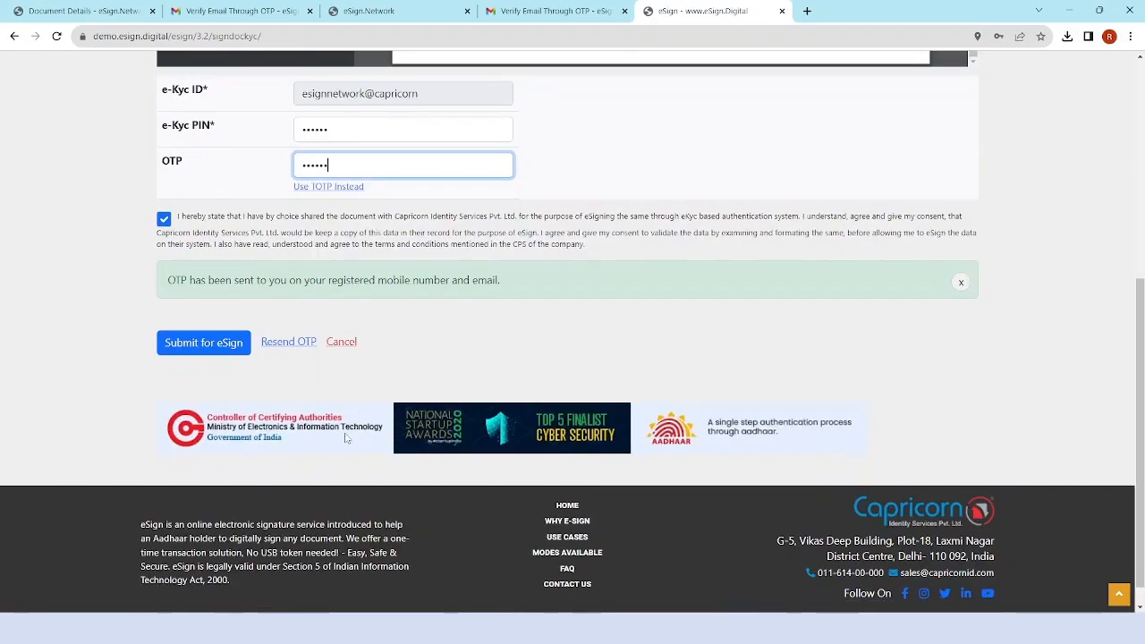
{"action": "left_click", "coordinate": [204, 345]}
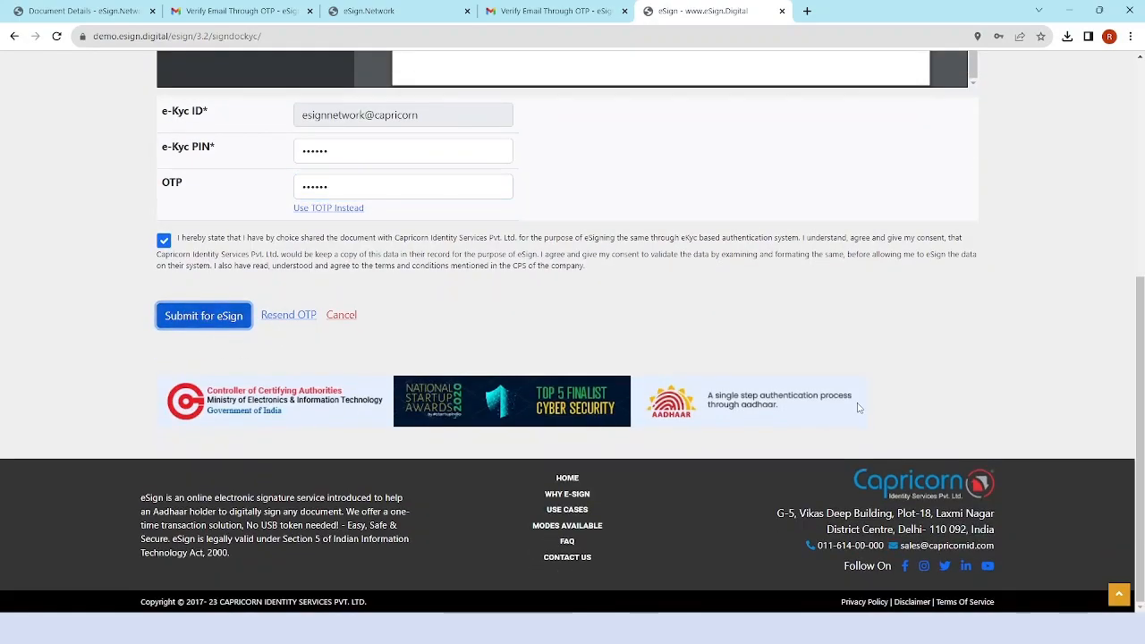
{"action": "scroll", "coordinate": [868, 412], "scroll_direction": "up", "scroll_amount": 3}
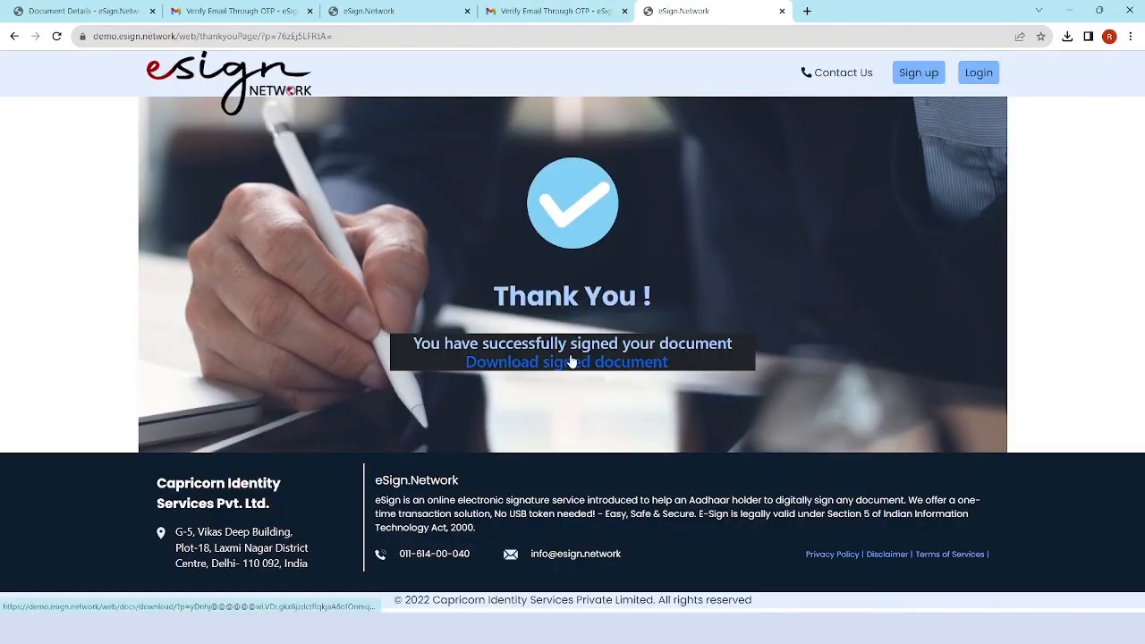
Reload Document Details and verify the second signatory is signed with a successful ekyc log entry.
{"action": "left_click", "coordinate": [367, 9]}
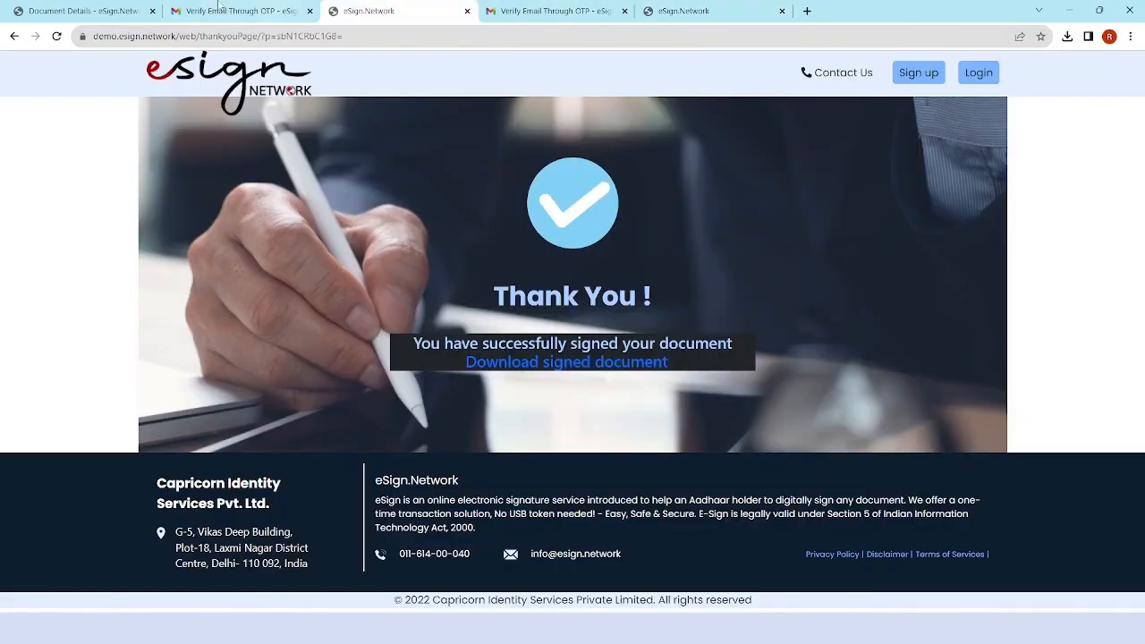
{"action": "left_click", "coordinate": [95, 8]}
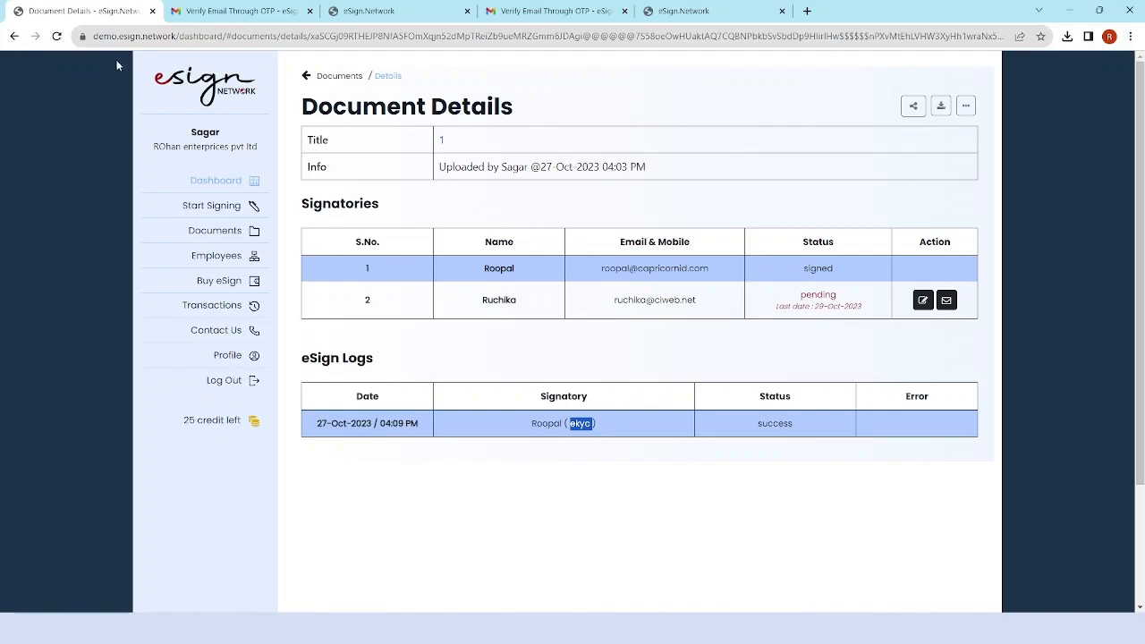
{"action": "left_click", "coordinate": [56, 36]}
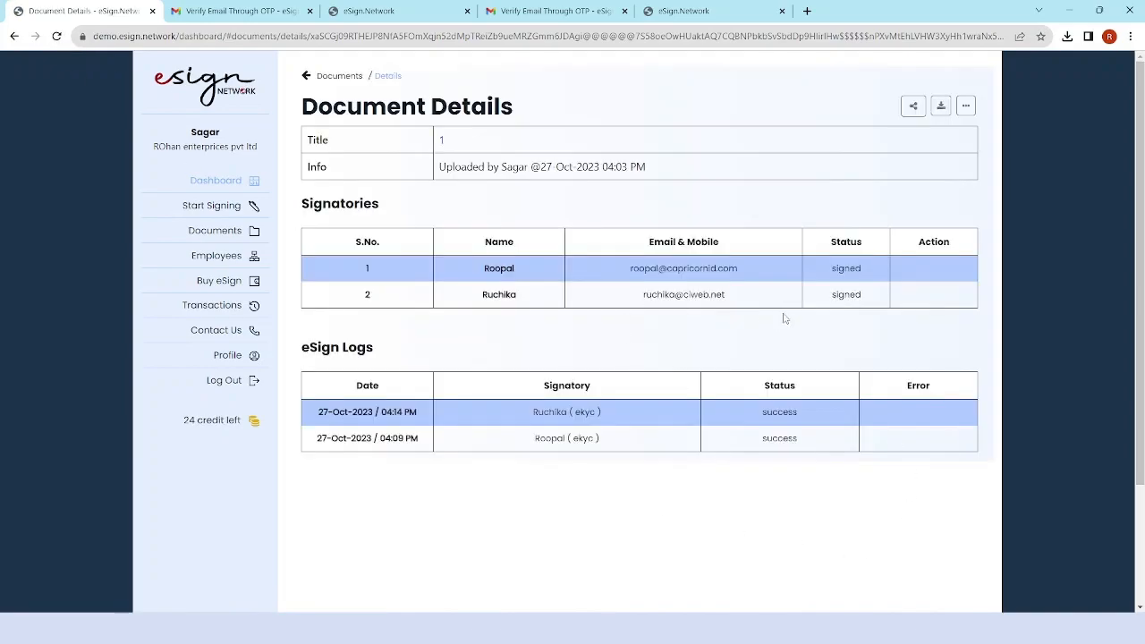
{"action": "double_click", "coordinate": [854, 294]}
{"action": "double_click", "coordinate": [586, 439]}
{"action": "double_click", "coordinate": [786, 439]}
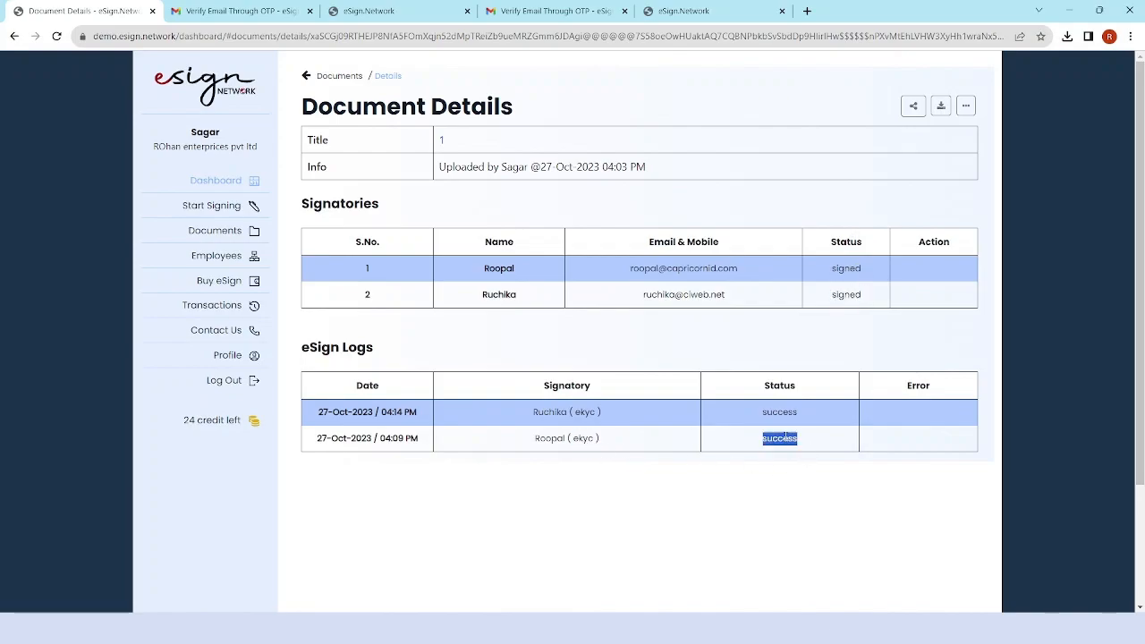
Download the signed PDF as 1 (4).pdf and show it in the Downloads folder.
{"action": "left_click", "coordinate": [938, 105]}
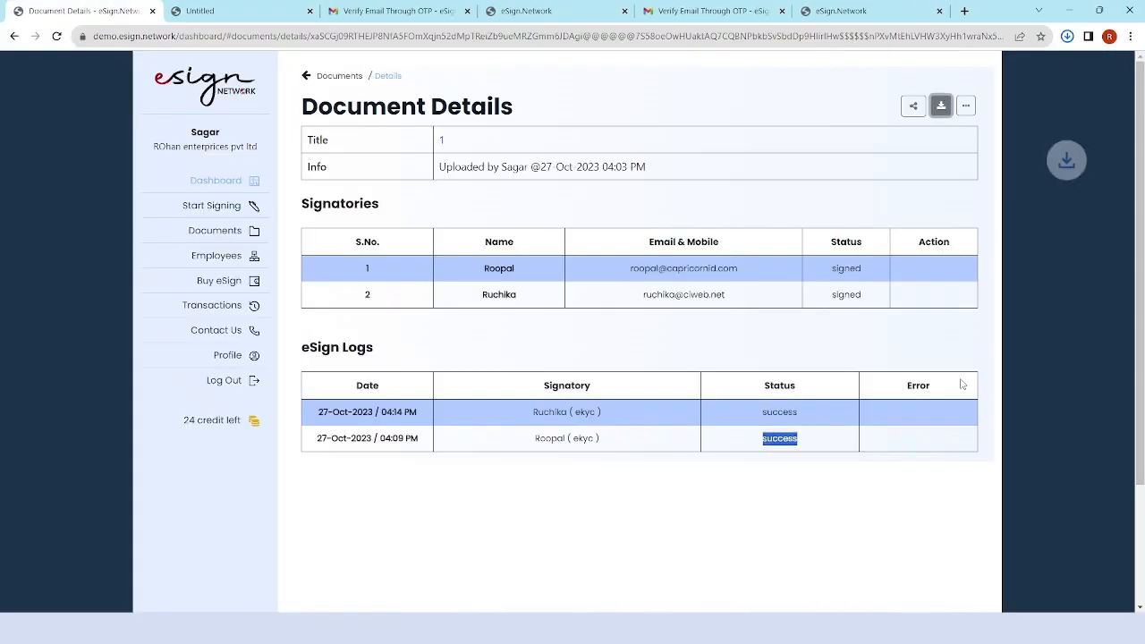
{"action": "left_click", "coordinate": [1068, 36]}
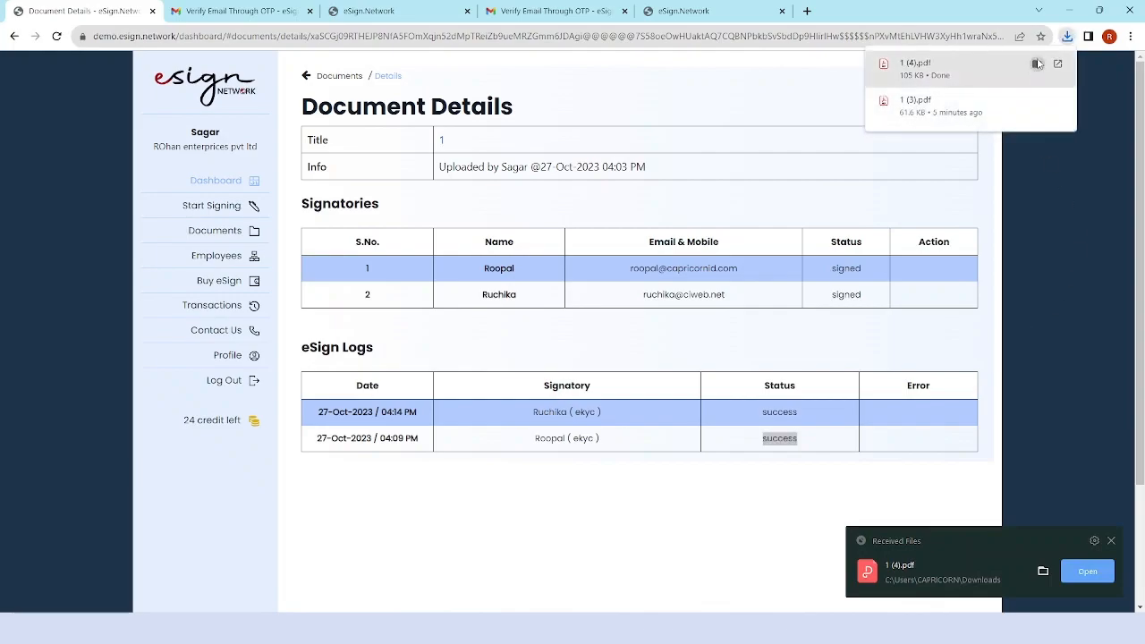
{"action": "left_click", "coordinate": [1038, 65]}
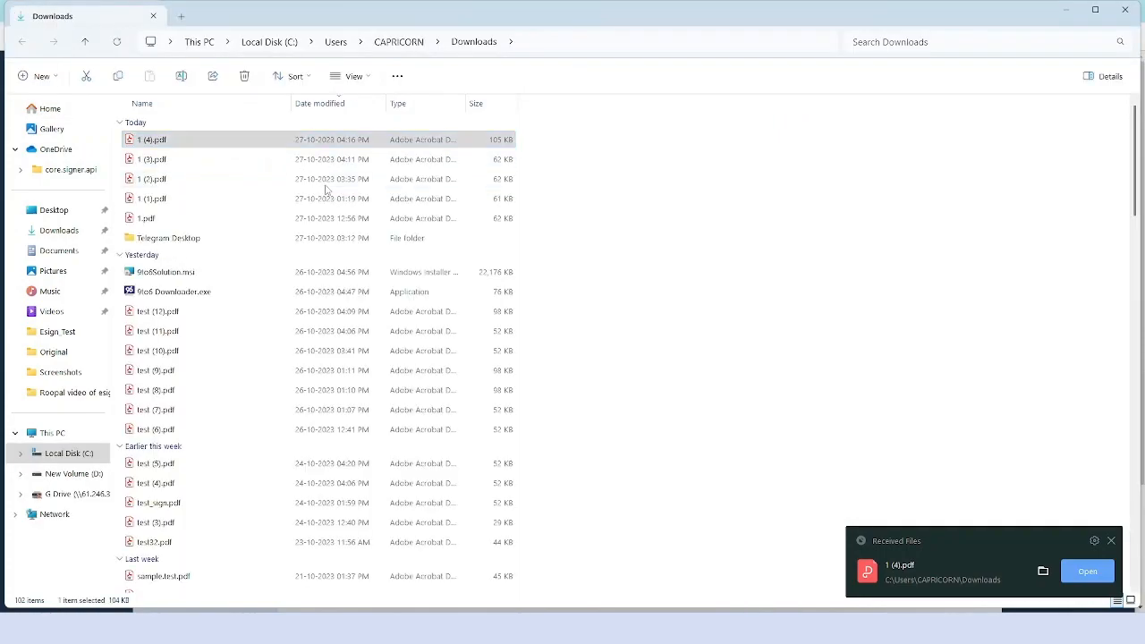
{"action": "right_click", "coordinate": [235, 140]}
Open 1 (4).pdf in Acrobat and check that the Jaipur and Delhi signatures are both valid.
{"action": "left_click", "coordinate": [295, 185]}
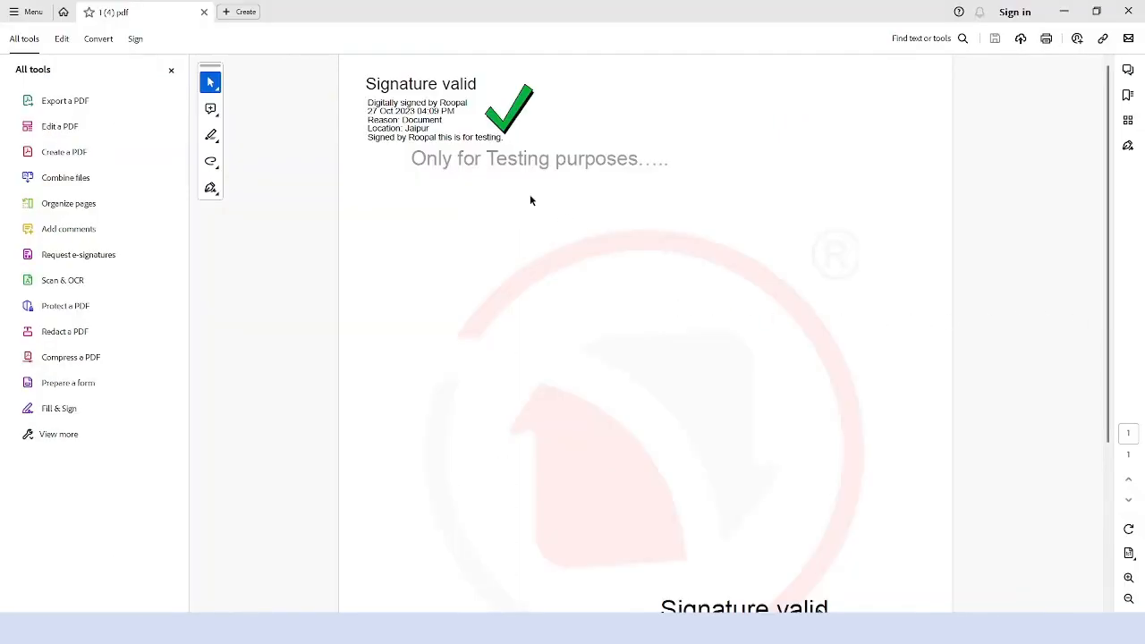
{"action": "scroll", "coordinate": [789, 332], "scroll_direction": "down", "scroll_amount": 3}
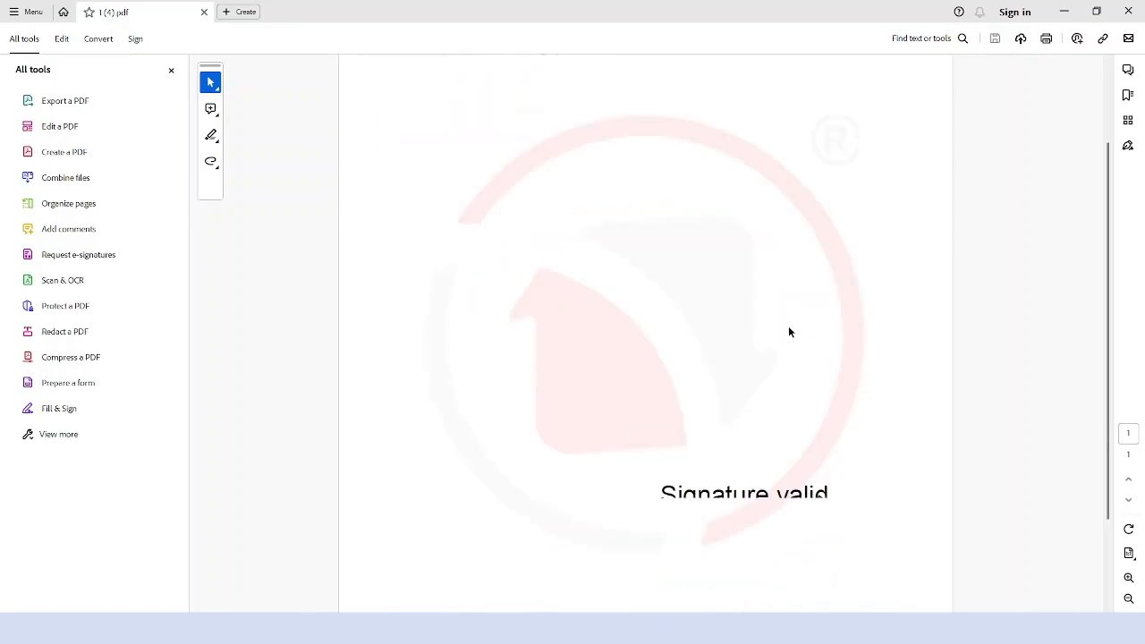
{"action": "scroll", "coordinate": [788, 332], "scroll_direction": "down", "scroll_amount": 1}
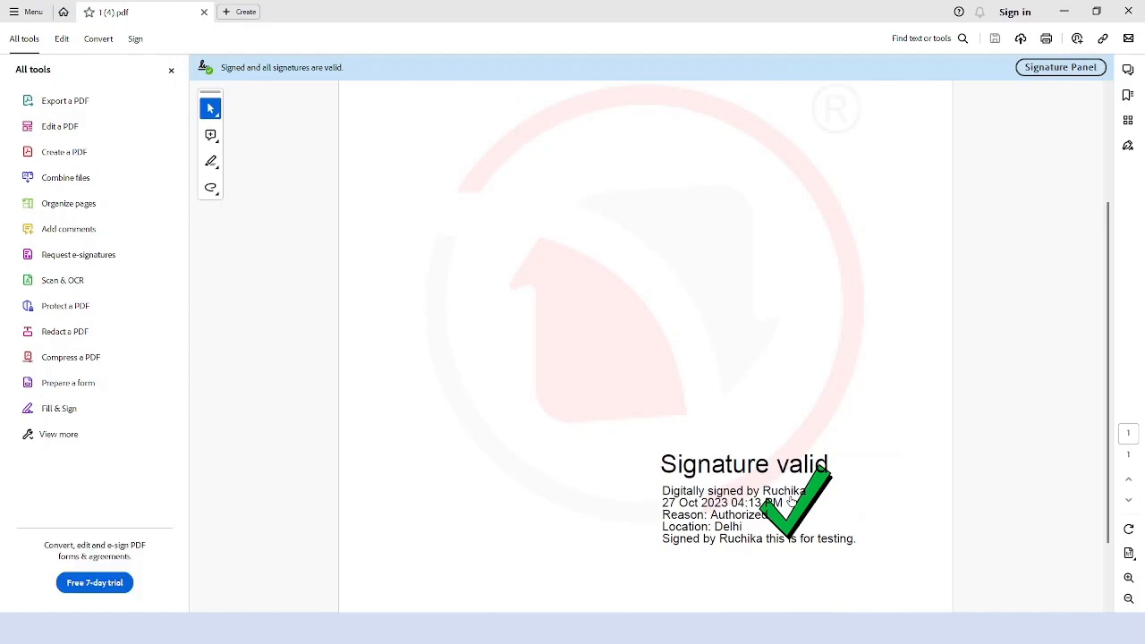
{"action": "scroll", "coordinate": [834, 515], "scroll_direction": "down", "scroll_amount": 1}
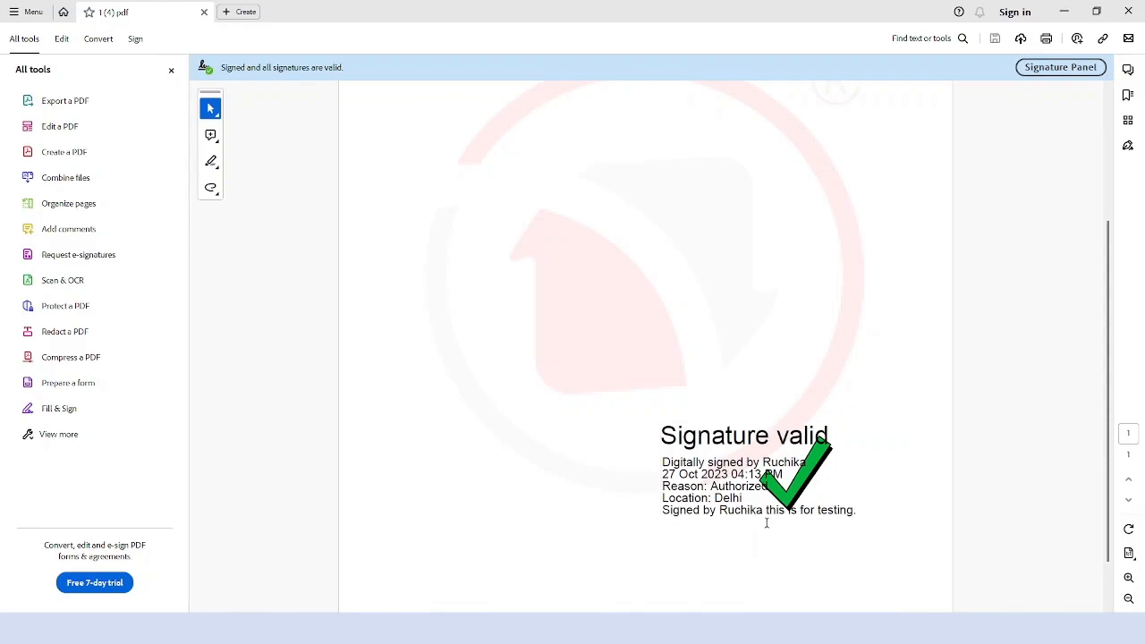
{"action": "scroll", "coordinate": [779, 525], "scroll_direction": "up", "scroll_amount": 5}
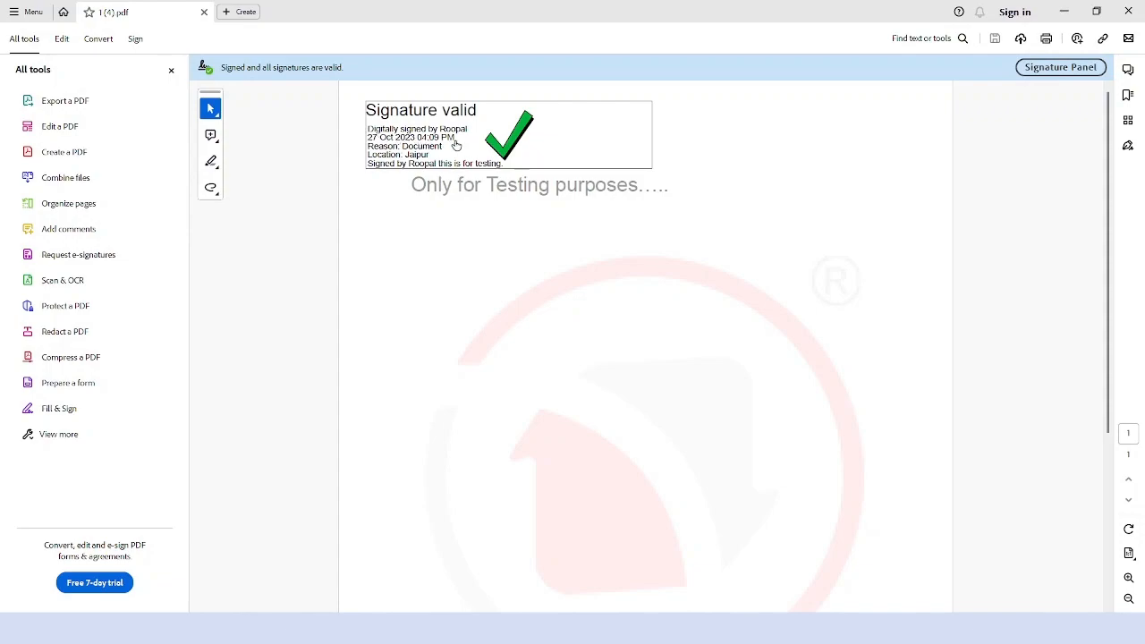
{"action": "scroll", "coordinate": [726, 330], "scroll_direction": "down", "scroll_amount": 3}
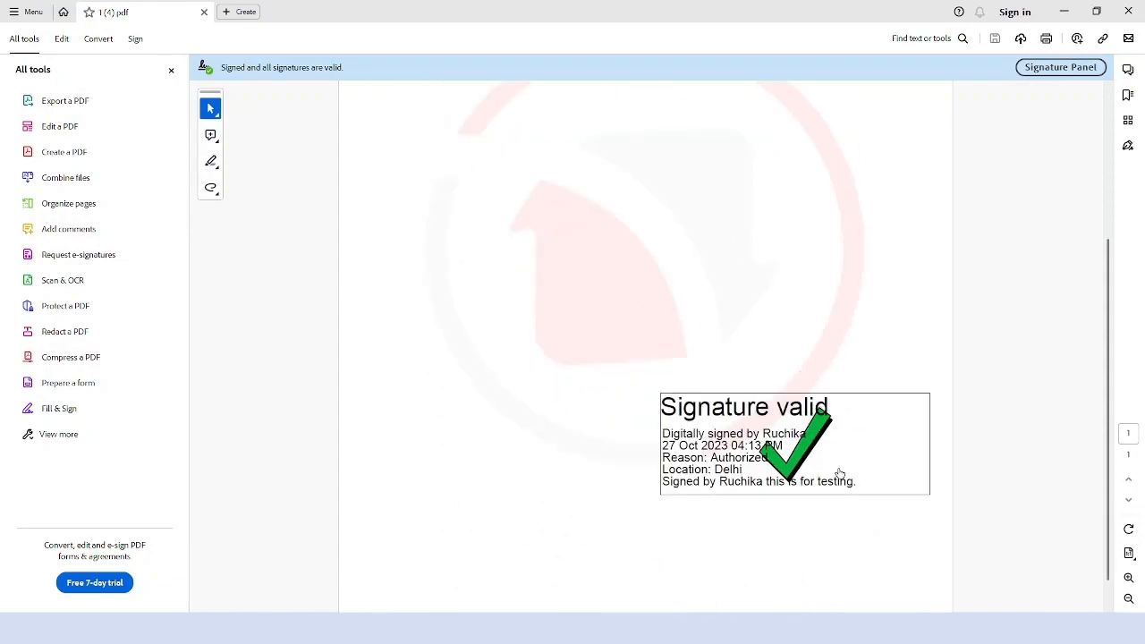
{"action": "scroll", "coordinate": [838, 468], "scroll_direction": "up", "scroll_amount": 2}
{"action": "scroll", "coordinate": [839, 468], "scroll_direction": "up", "scroll_amount": 2}
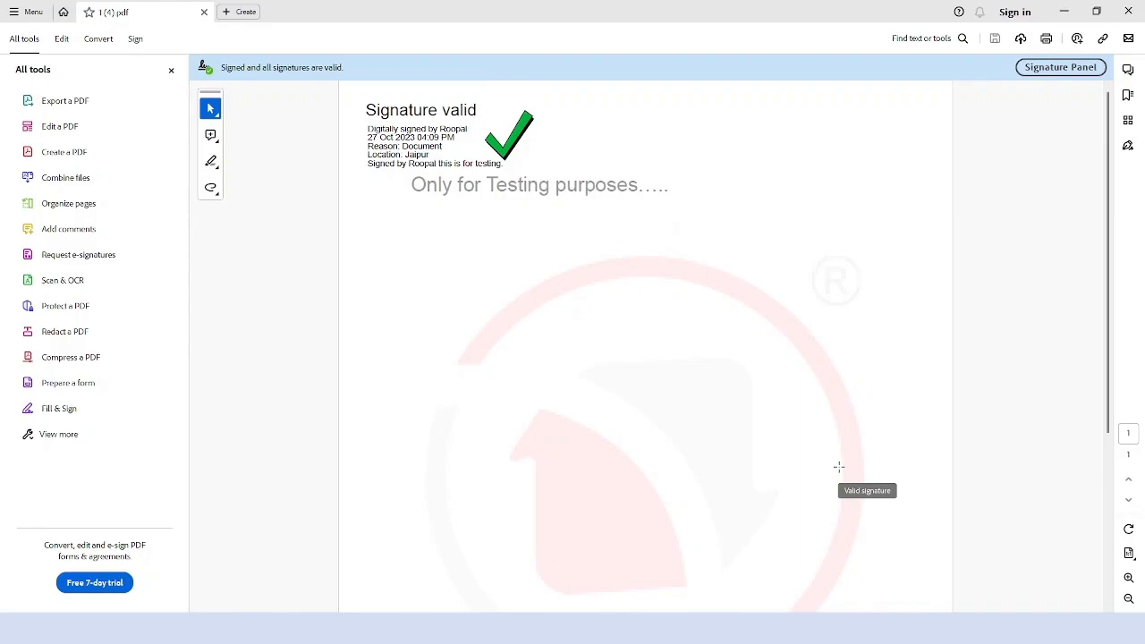
{"action": "scroll", "coordinate": [838, 466], "scroll_direction": "down", "scroll_amount": 3}
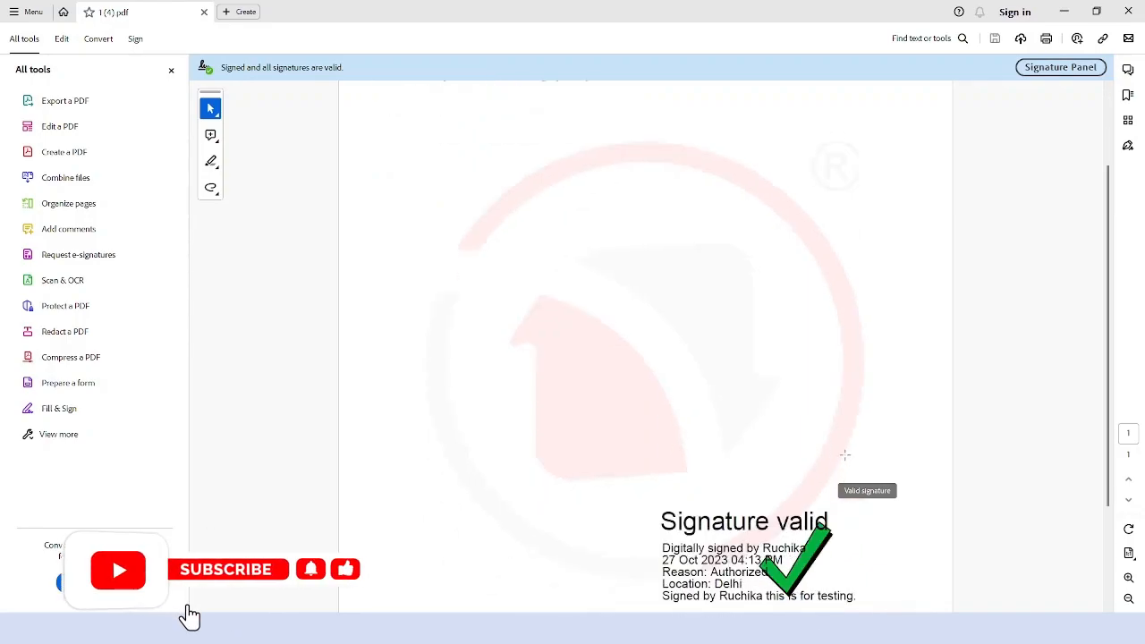
{"action": "scroll", "coordinate": [845, 455], "scroll_direction": "up", "scroll_amount": 3}
{"action": "scroll", "coordinate": [845, 448], "scroll_direction": "down", "scroll_amount": 4}
{"action": "scroll", "coordinate": [844, 448], "scroll_direction": "up", "scroll_amount": 3}
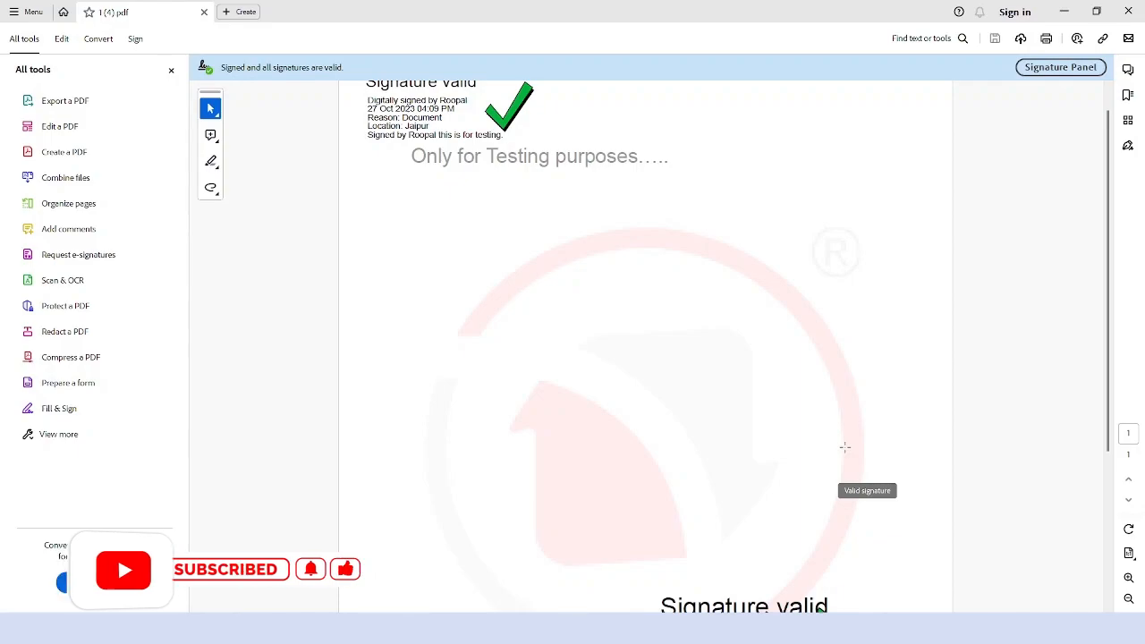
Close Acrobat, preview the two-signature PDF in a new tab, then return to Document Details.
{"action": "left_click", "coordinate": [1129, 11]}
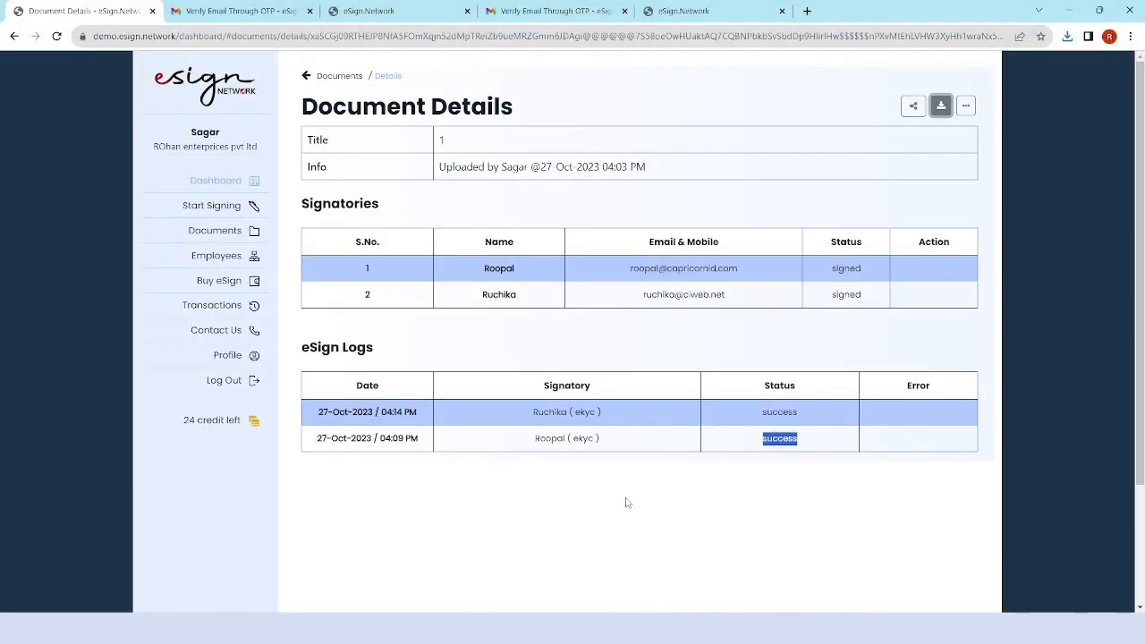
{"action": "left_click", "coordinate": [967, 111]}
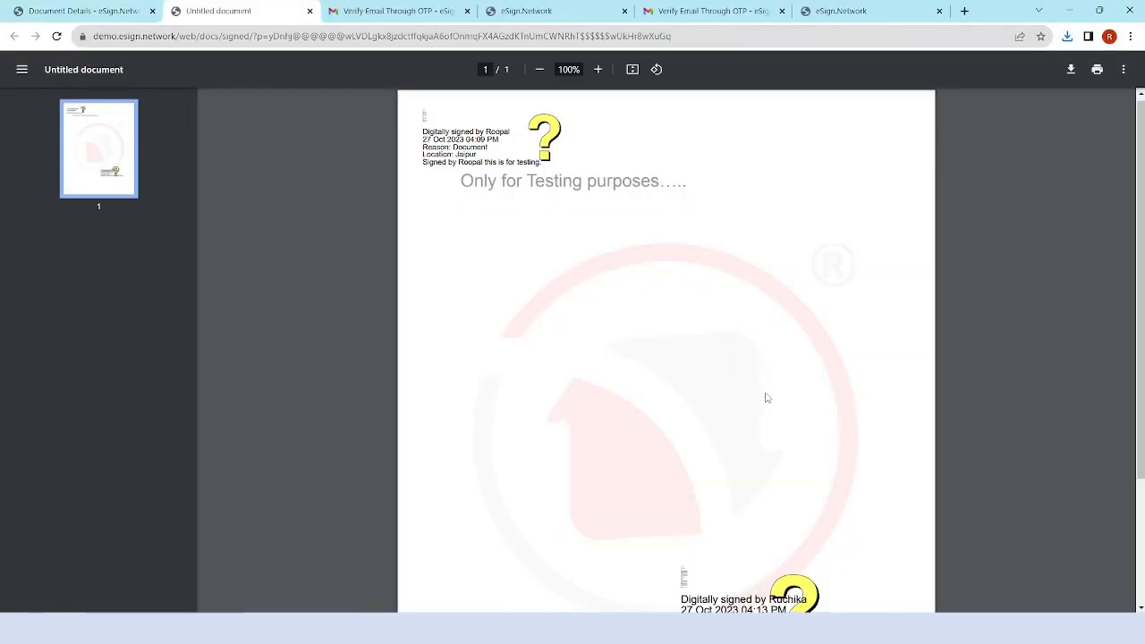
{"action": "scroll", "coordinate": [767, 399], "scroll_direction": "down", "scroll_amount": 1}
{"action": "scroll", "coordinate": [766, 398], "scroll_direction": "up", "scroll_amount": 1}
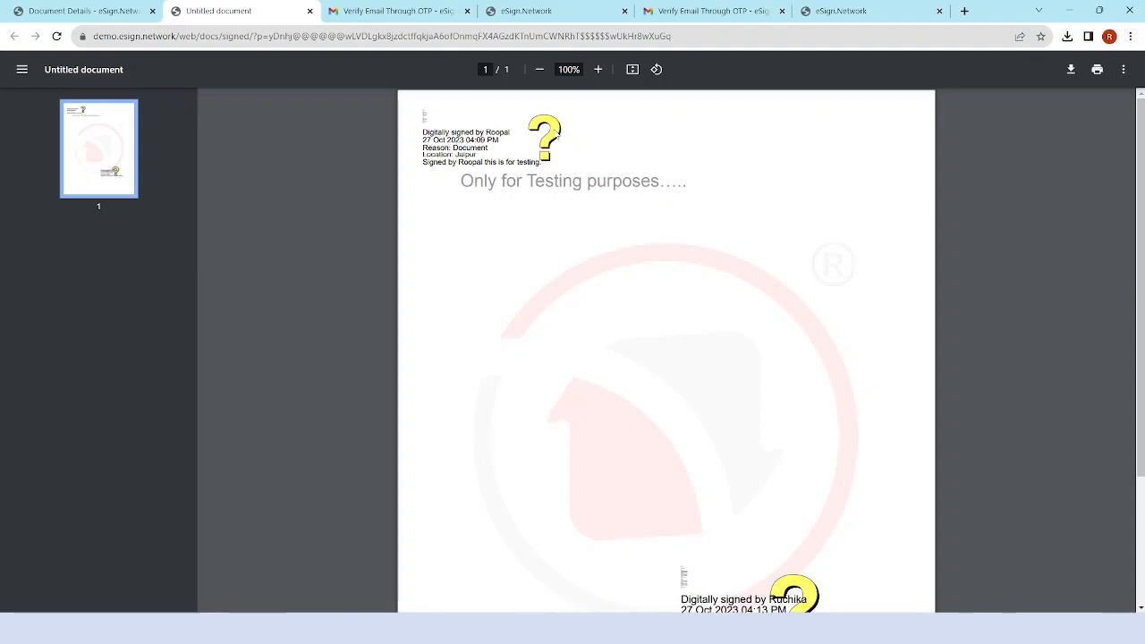
{"action": "left_click", "coordinate": [83, 11]}
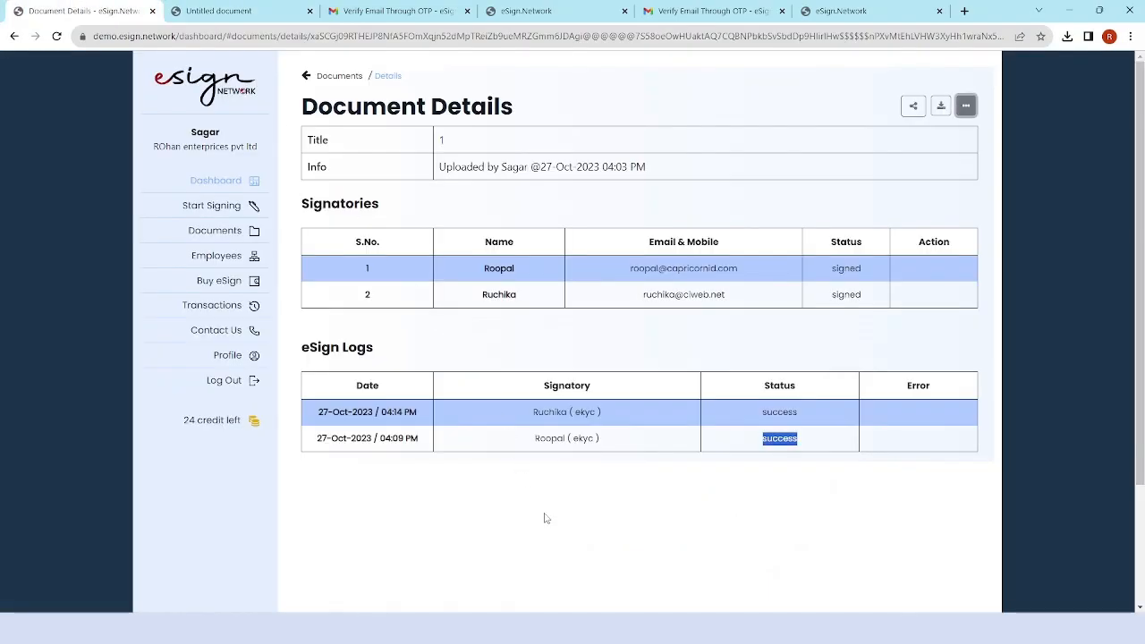
{"action": "left_click", "coordinate": [568, 498]}
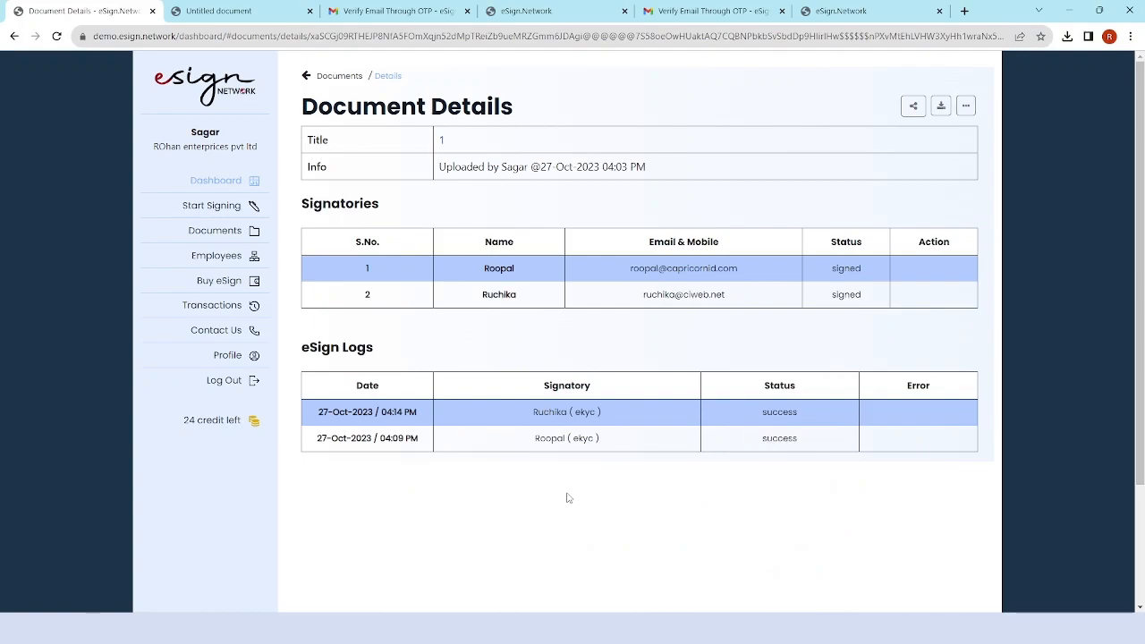